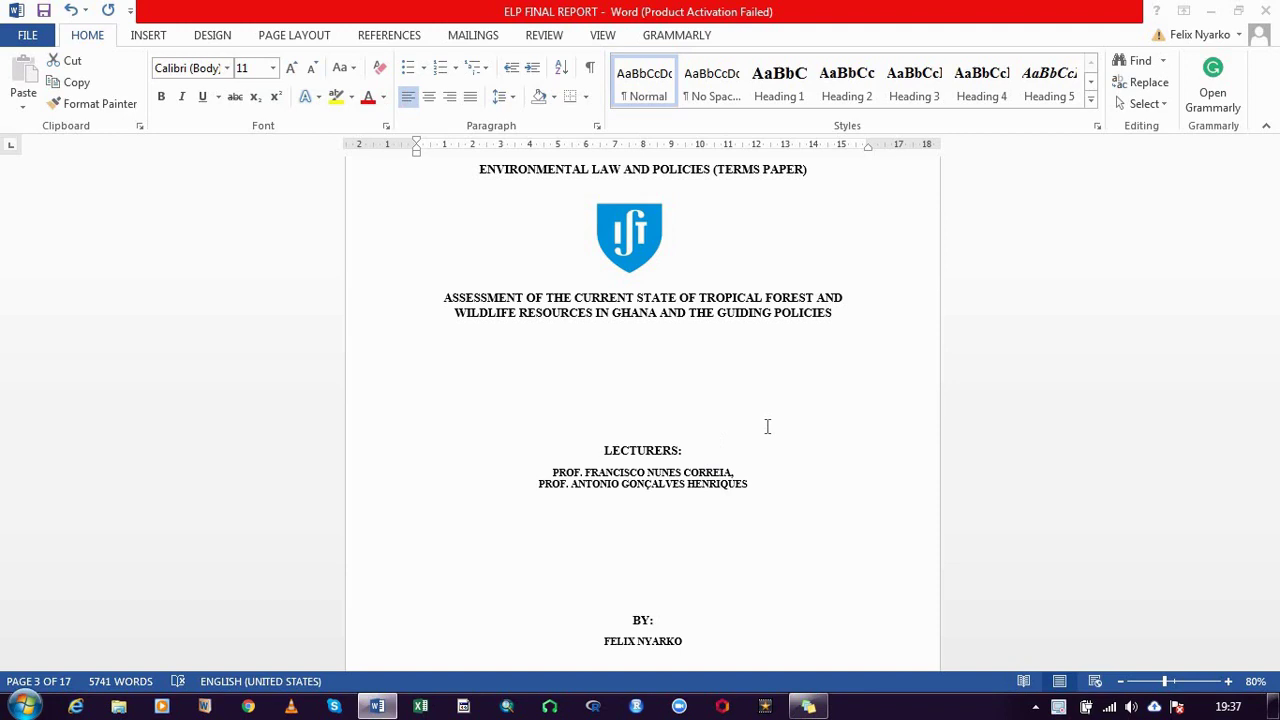
Place the cursor at the end of 'DECEMBER 2017.' on the cover page
scroll(767, 426, down, 1)
scroll(767, 426, down, 1)
scroll(767, 426, down, 2)
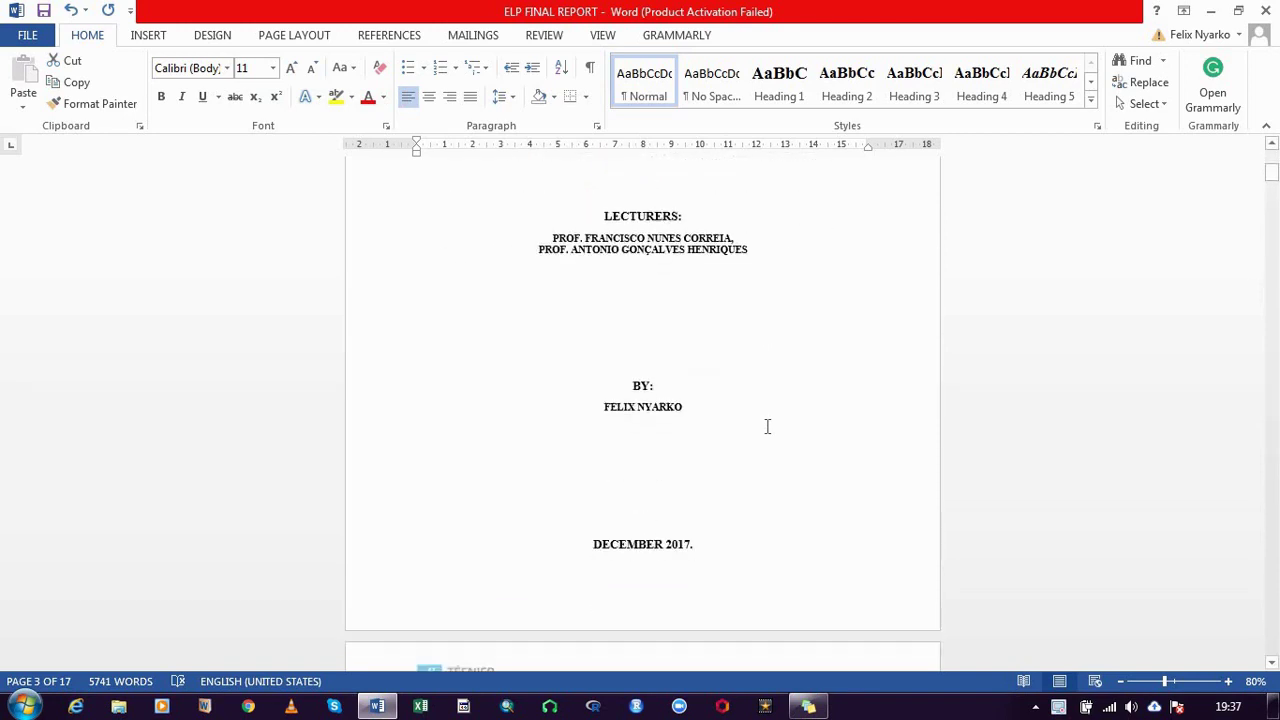
scroll(767, 426, down, 1)
scroll(767, 426, down, 1)
scroll(767, 426, down, 1)
scroll(767, 426, down, 1)
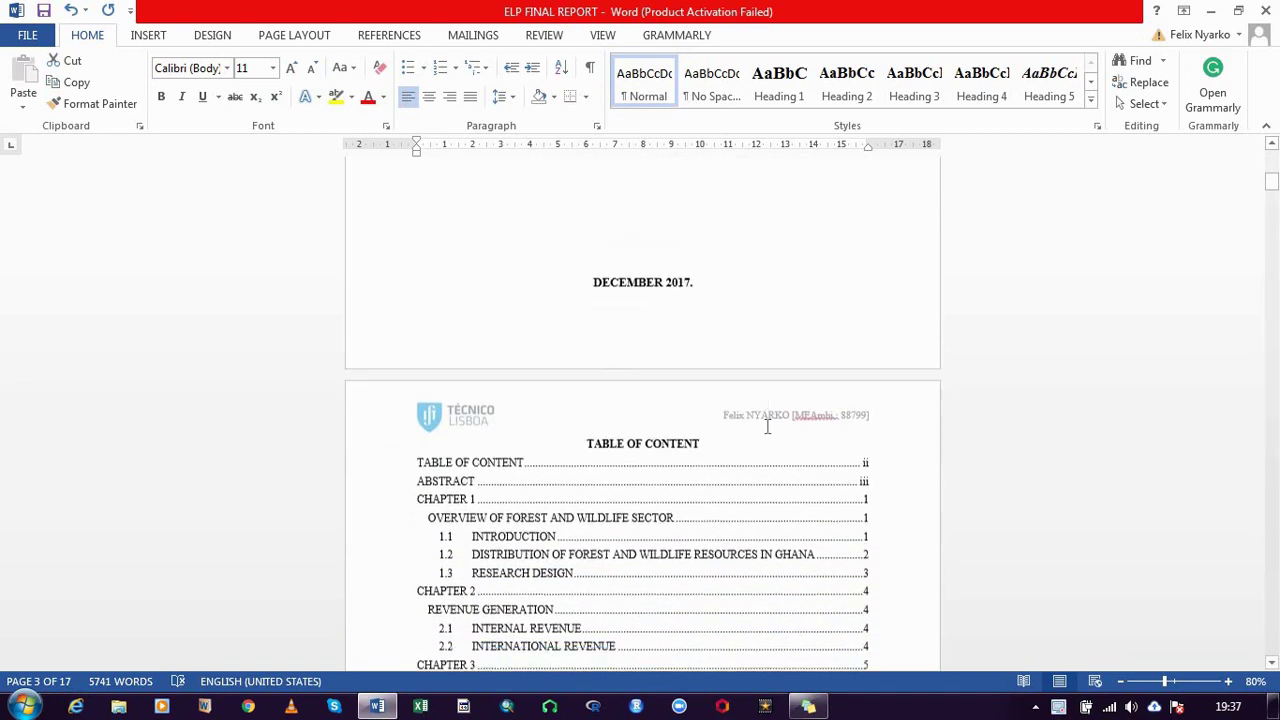
scroll(767, 426, down, 2)
scroll(767, 426, down, 1)
scroll(767, 426, down, 1)
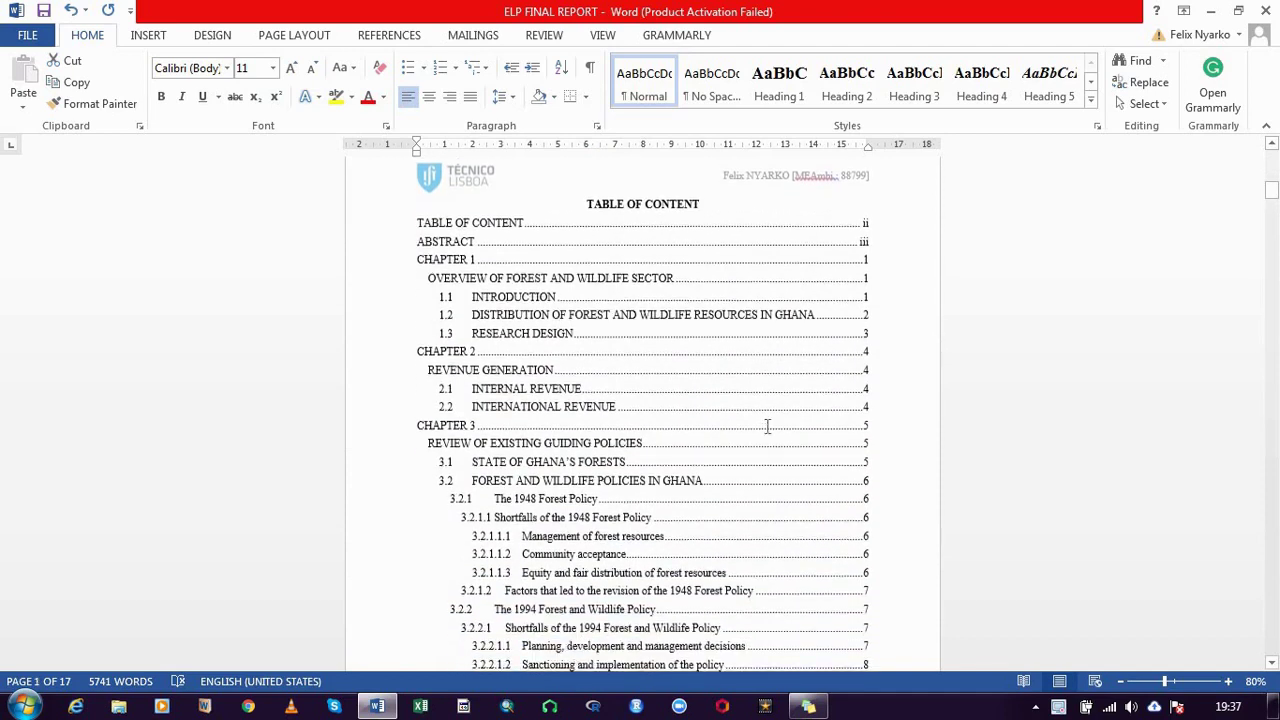
scroll(767, 426, down, 2)
scroll(767, 426, down, 1)
scroll(767, 426, down, 1)
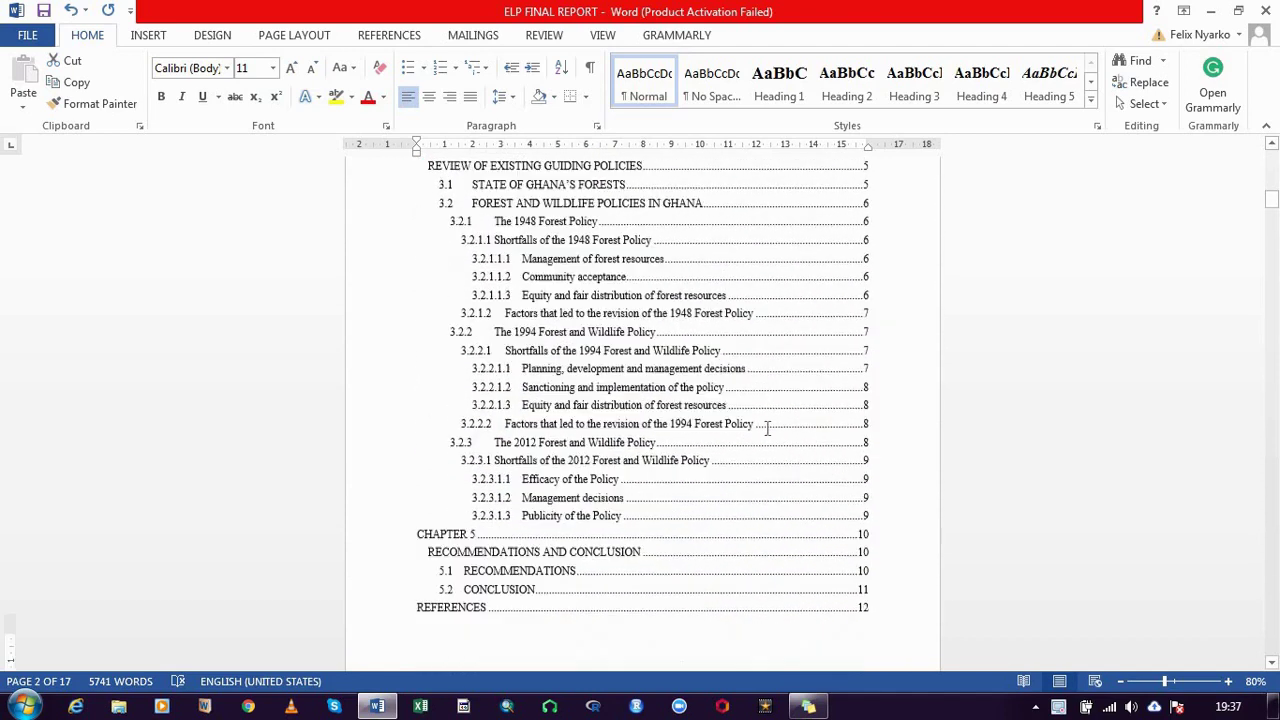
scroll(767, 426, down, 3)
scroll(767, 426, down, 2)
scroll(767, 430, down, 1)
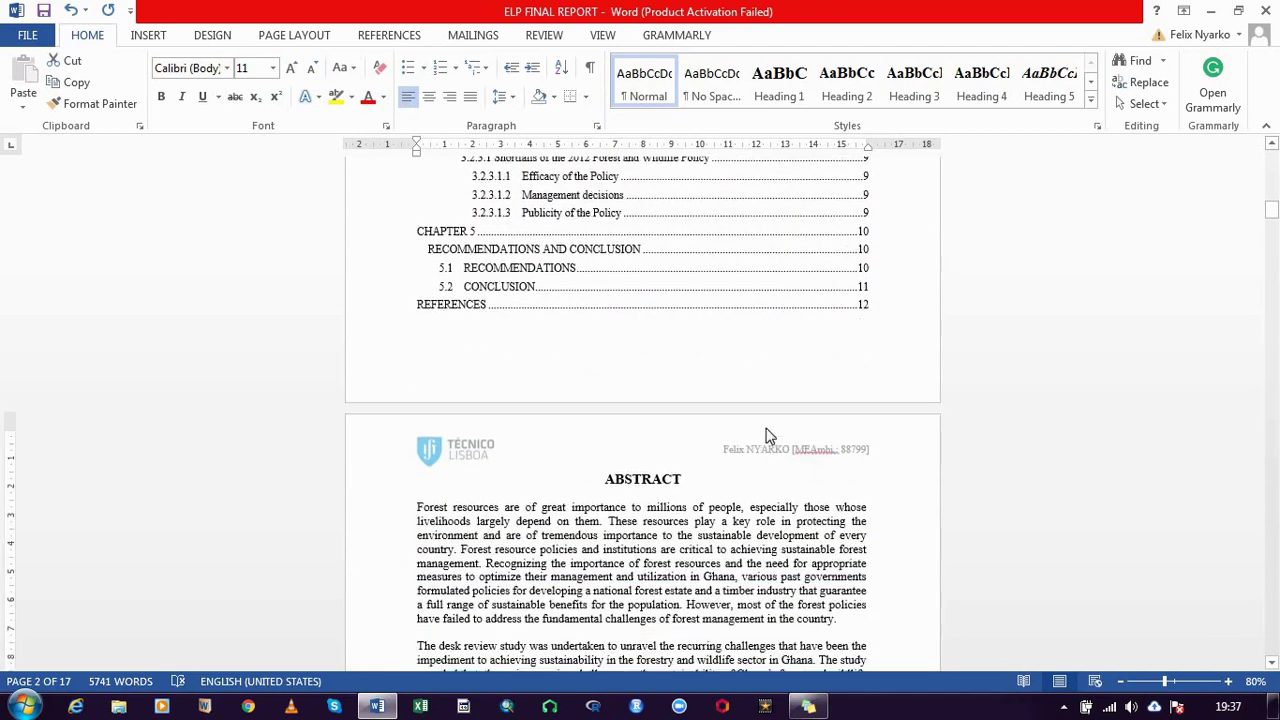
scroll(767, 435, down, 1)
scroll(767, 435, down, 3)
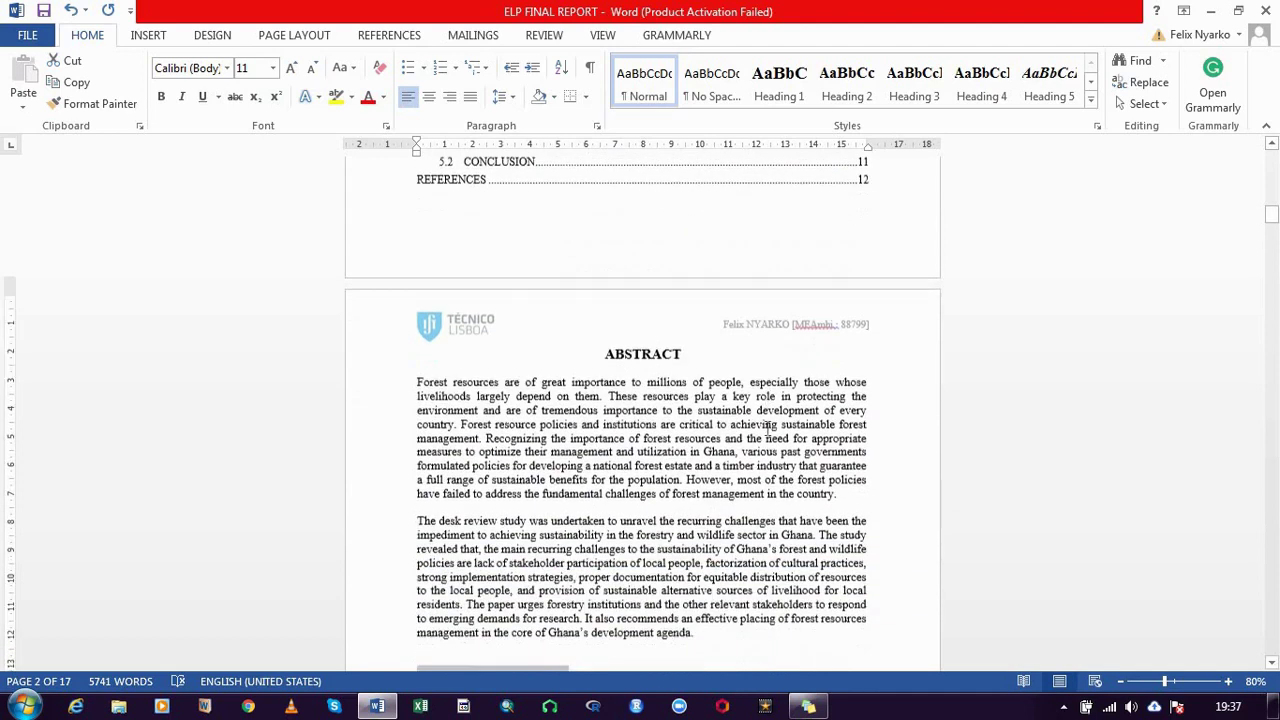
scroll(765, 425, down, 1)
scroll(757, 402, up, 1)
scroll(755, 402, up, 2)
scroll(755, 404, up, 1)
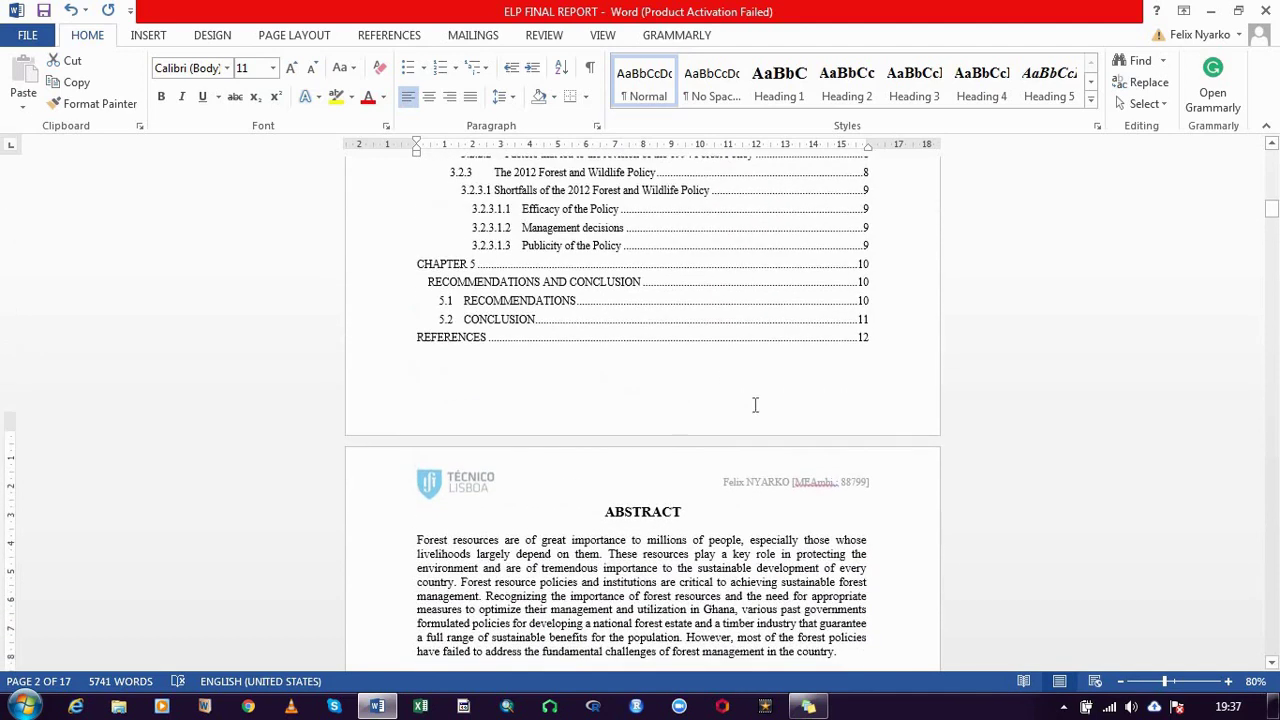
scroll(754, 410, down, 3)
scroll(752, 426, down, 5)
scroll(752, 426, down, 4)
scroll(754, 430, down, 3)
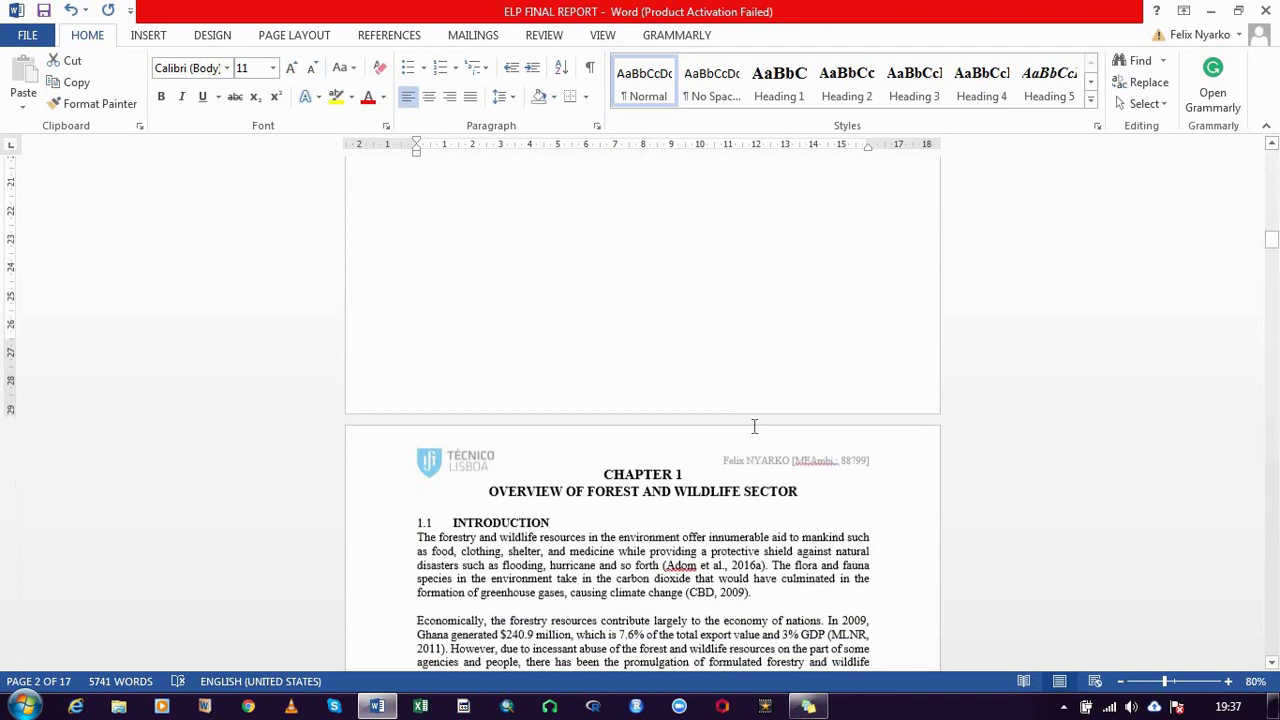
scroll(754, 423, down, 3)
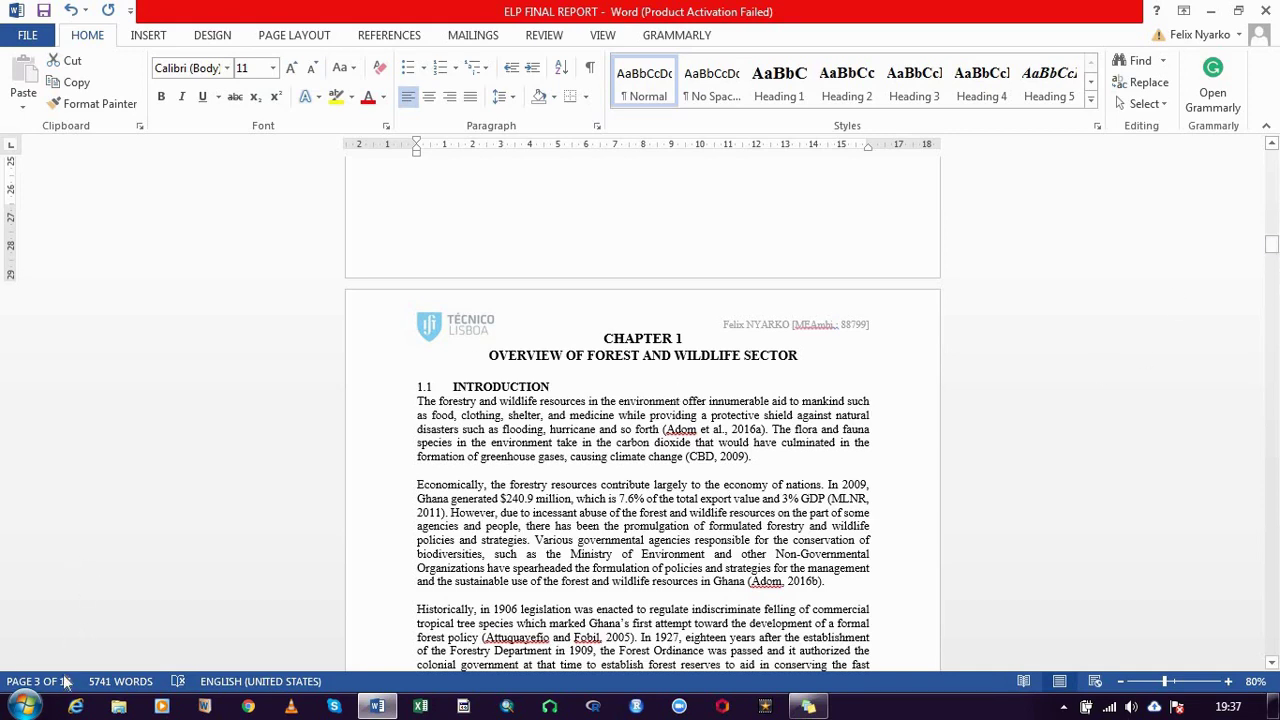
mouse_move(1271, 243)
drag(1272, 250, 1272, 184)
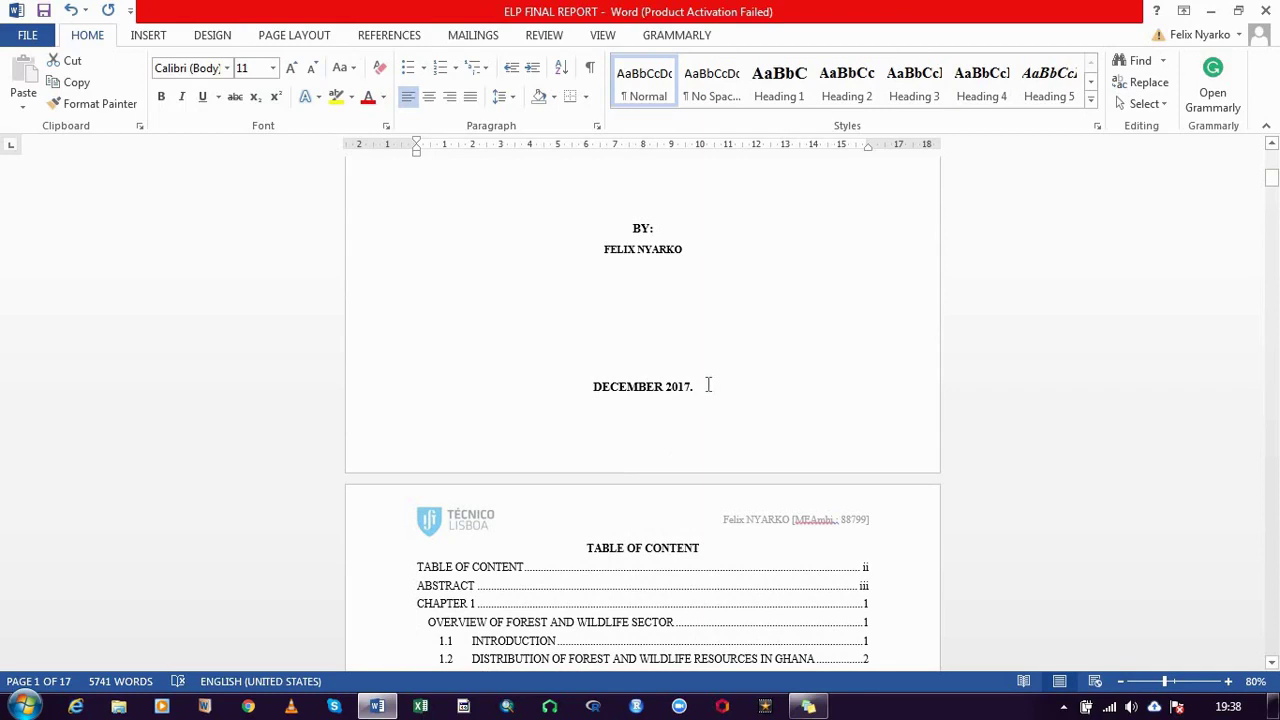
click(634, 397)
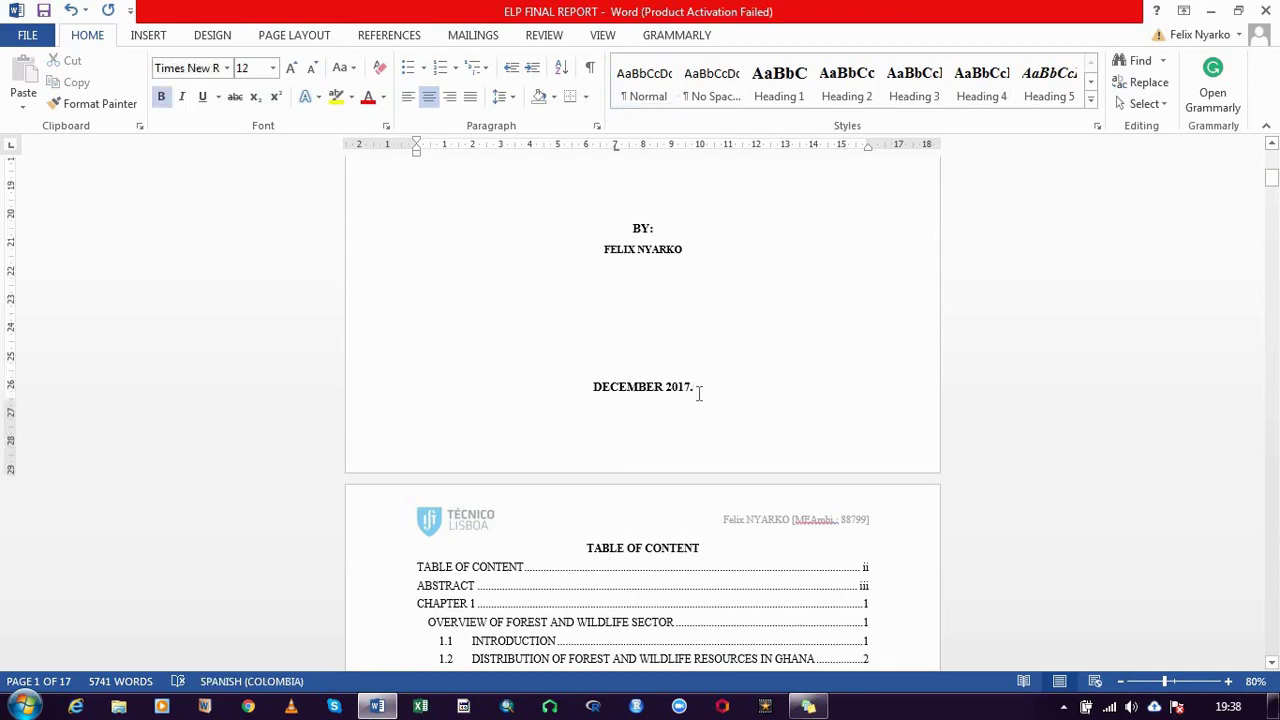
scroll(686, 414, up, 2)
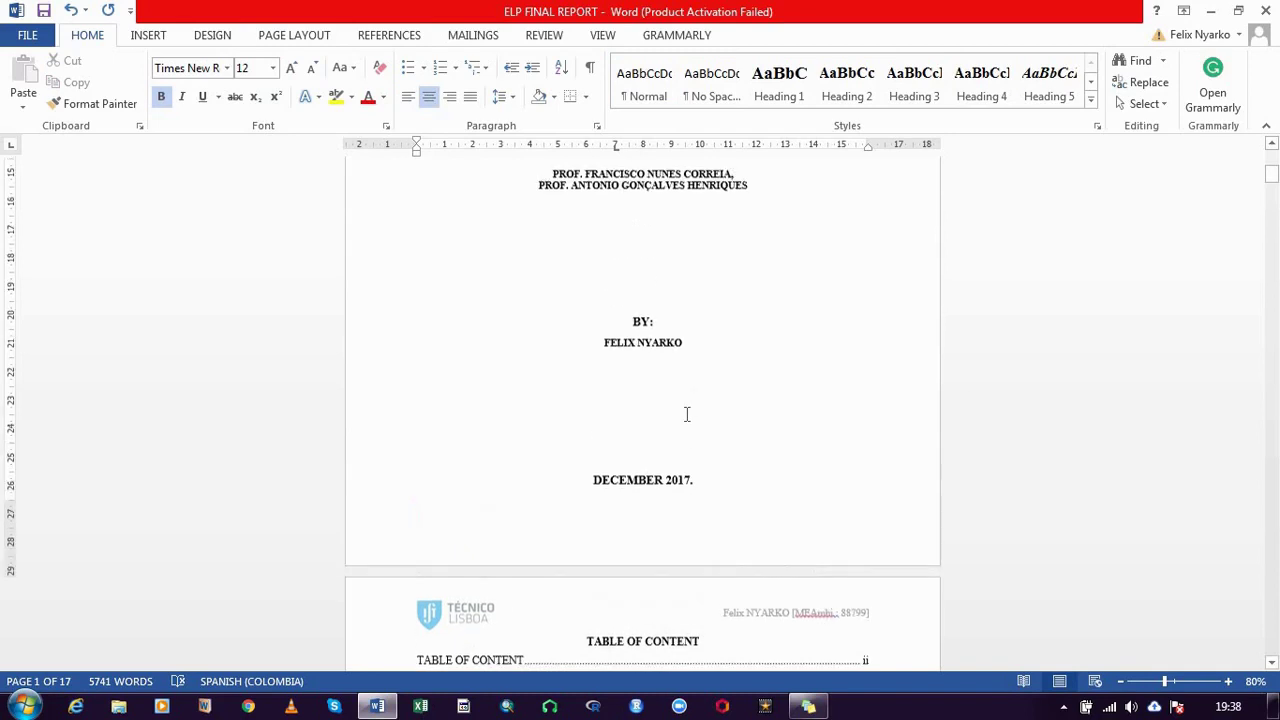
scroll(686, 418, up, 2)
scroll(675, 480, down, 2)
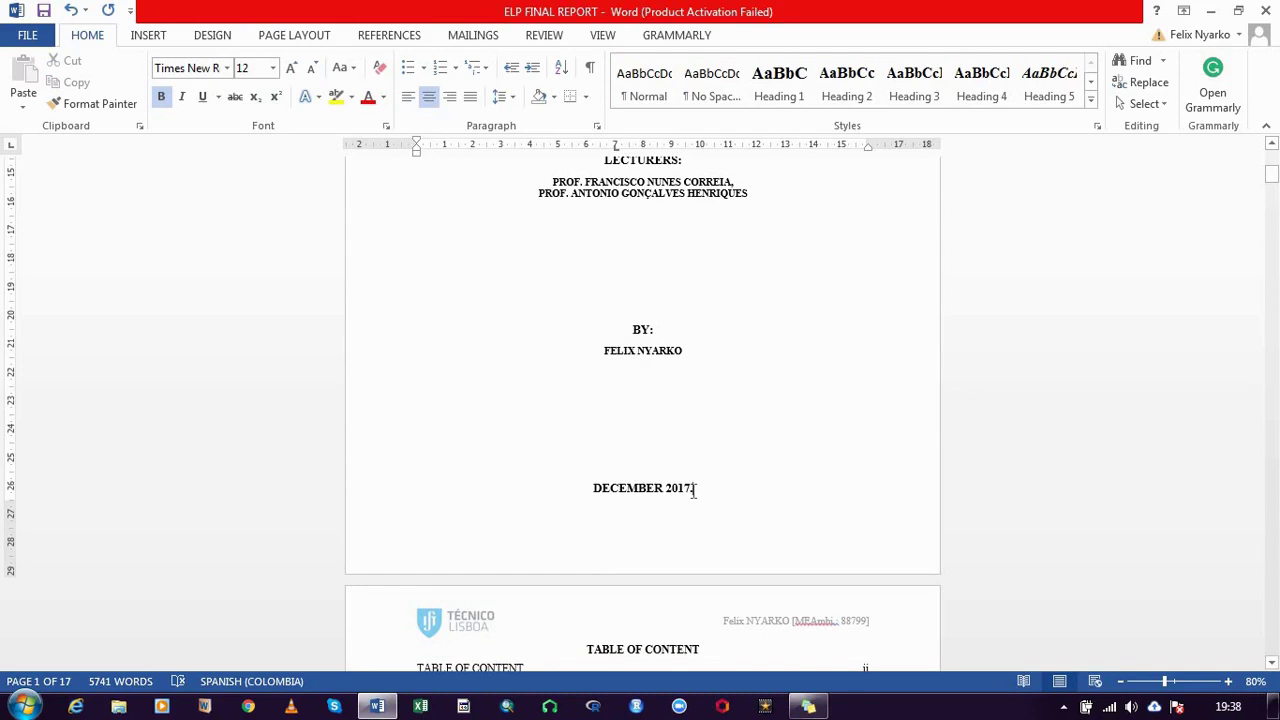
click(693, 489)
Insert a Next Page section break so the table of contents starts a new section
scroll(729, 485, down, 1)
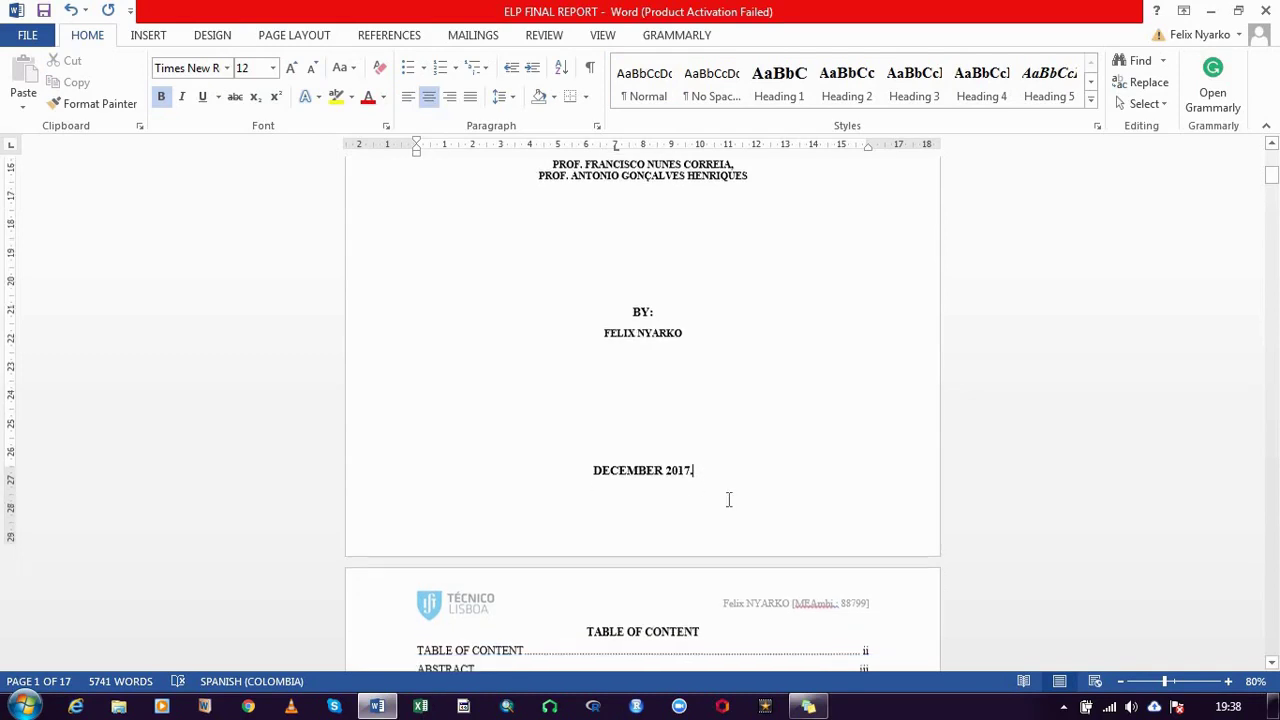
click(300, 36)
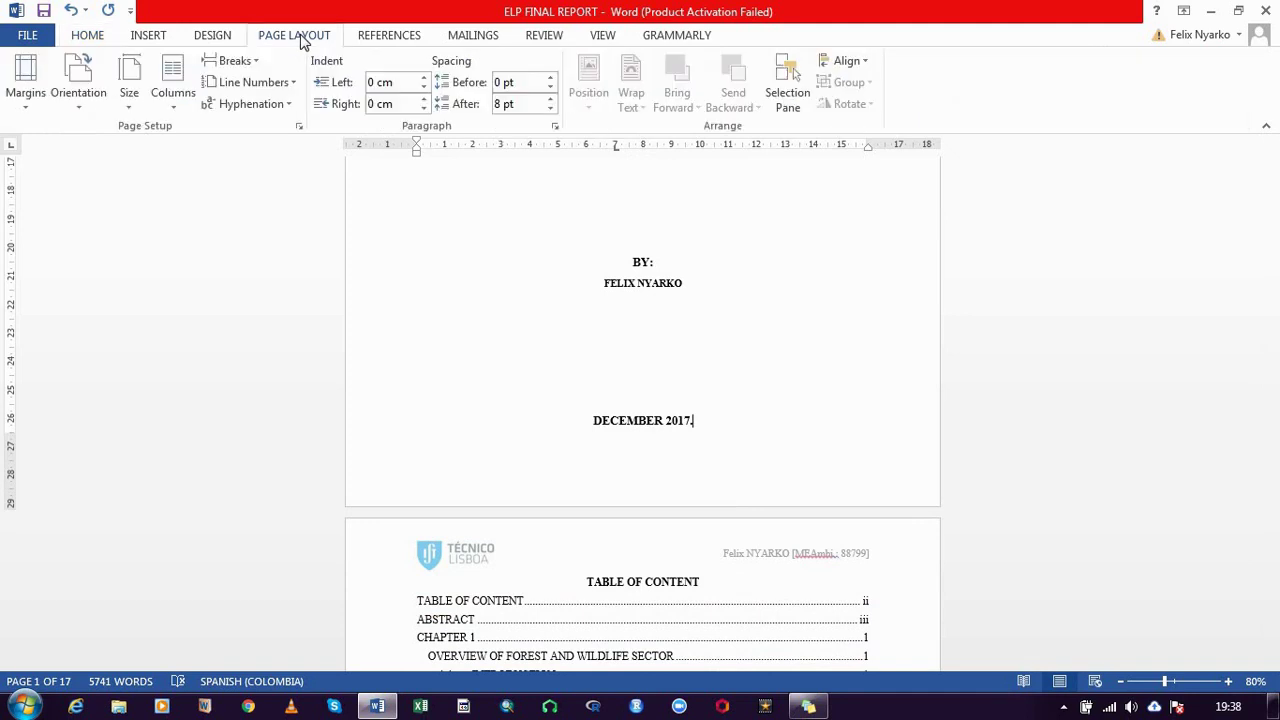
click(240, 61)
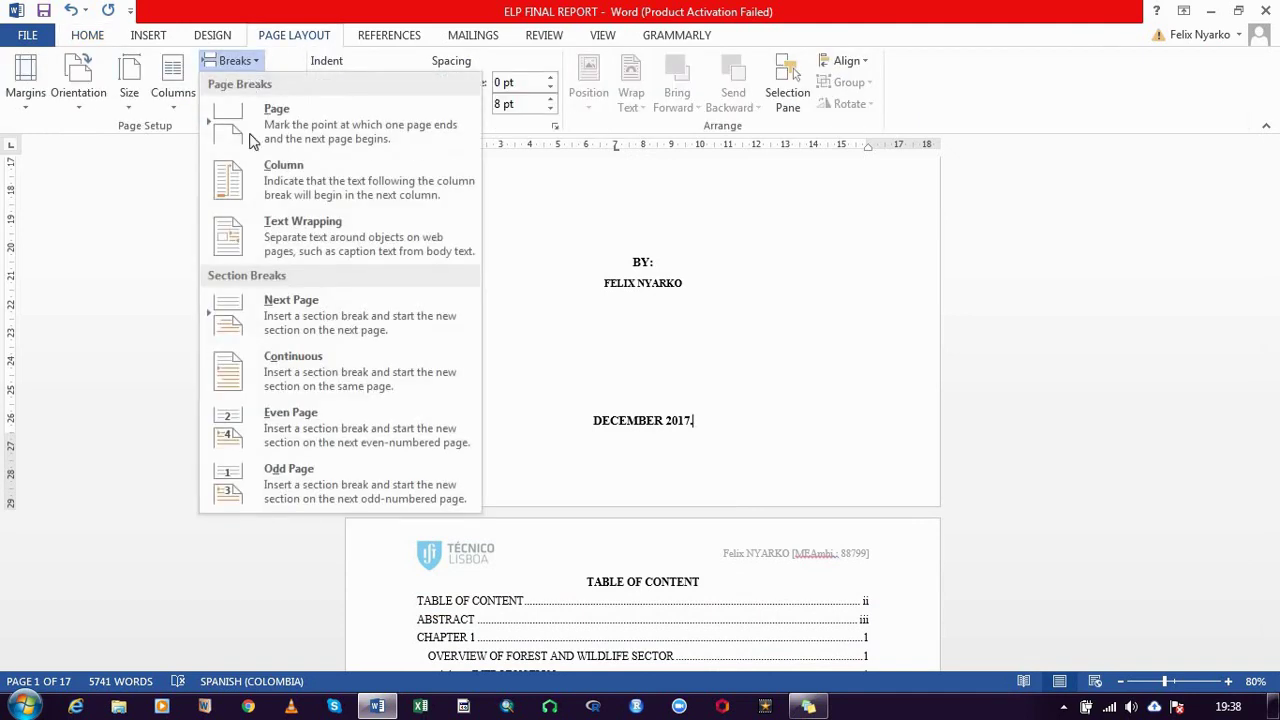
click(298, 320)
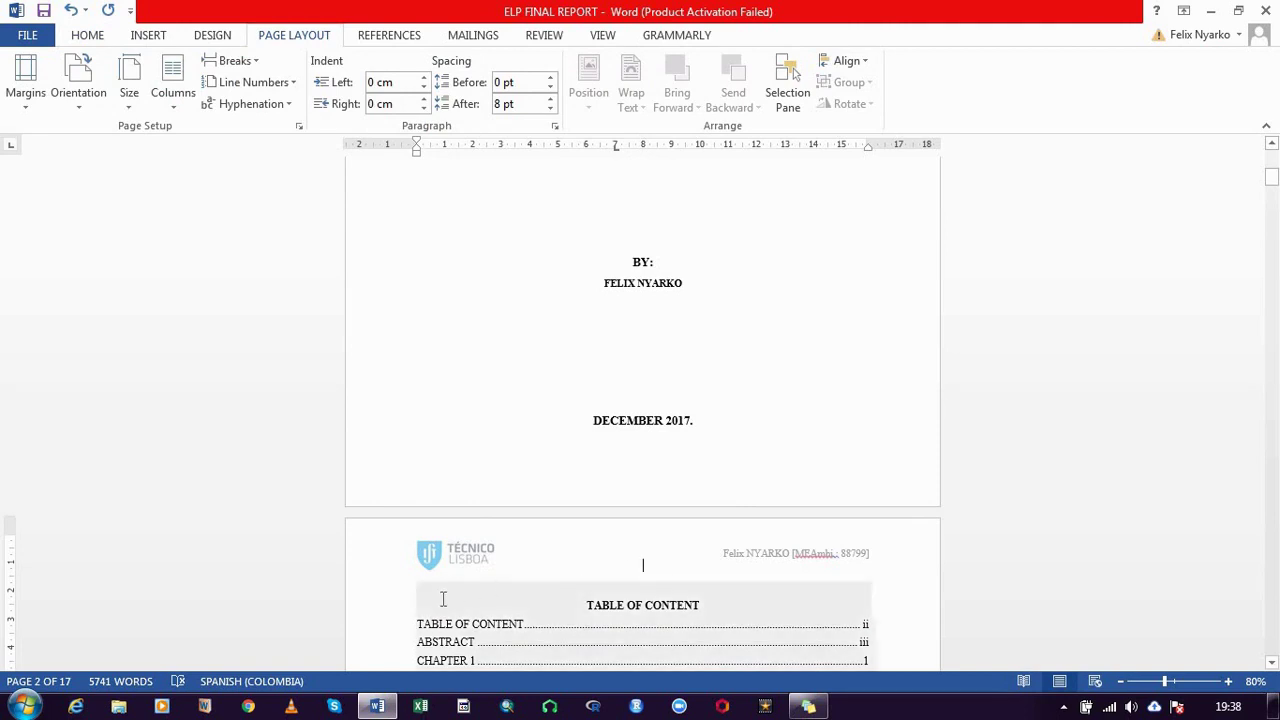
Turn on Show/Hide ¶ formatting marks and scroll down to the end of the Abstract
click(100, 38)
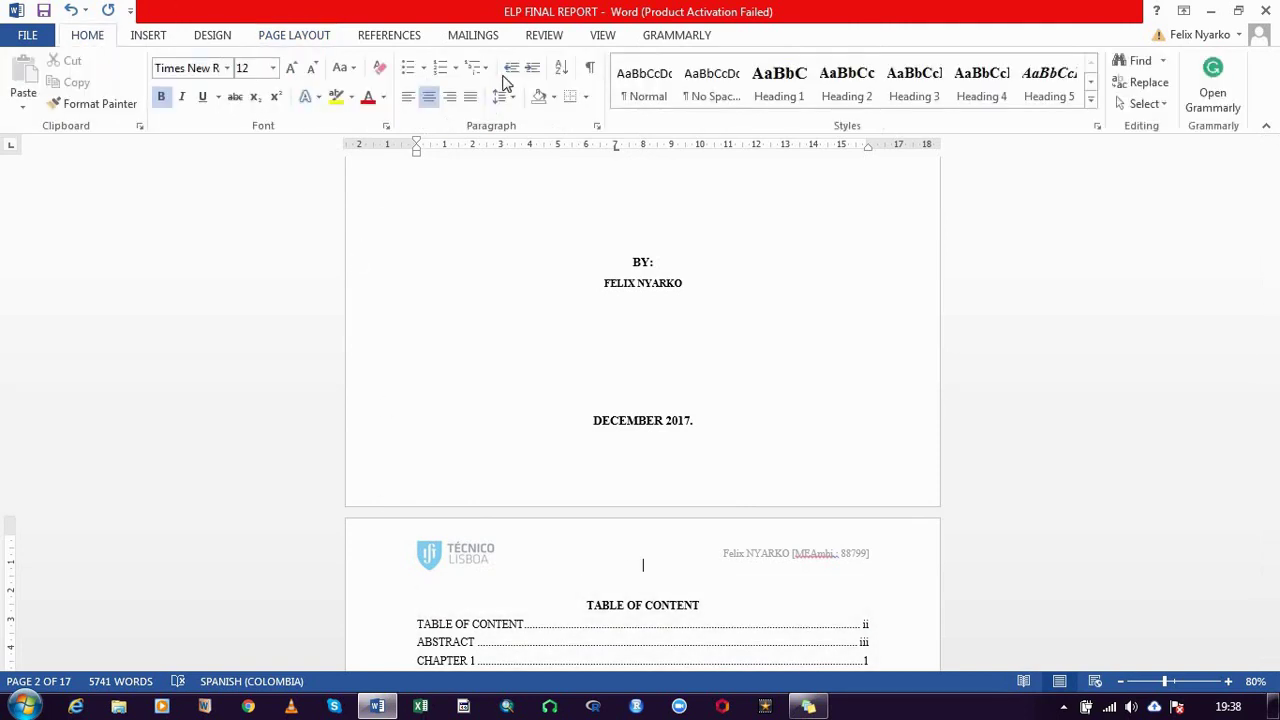
click(590, 68)
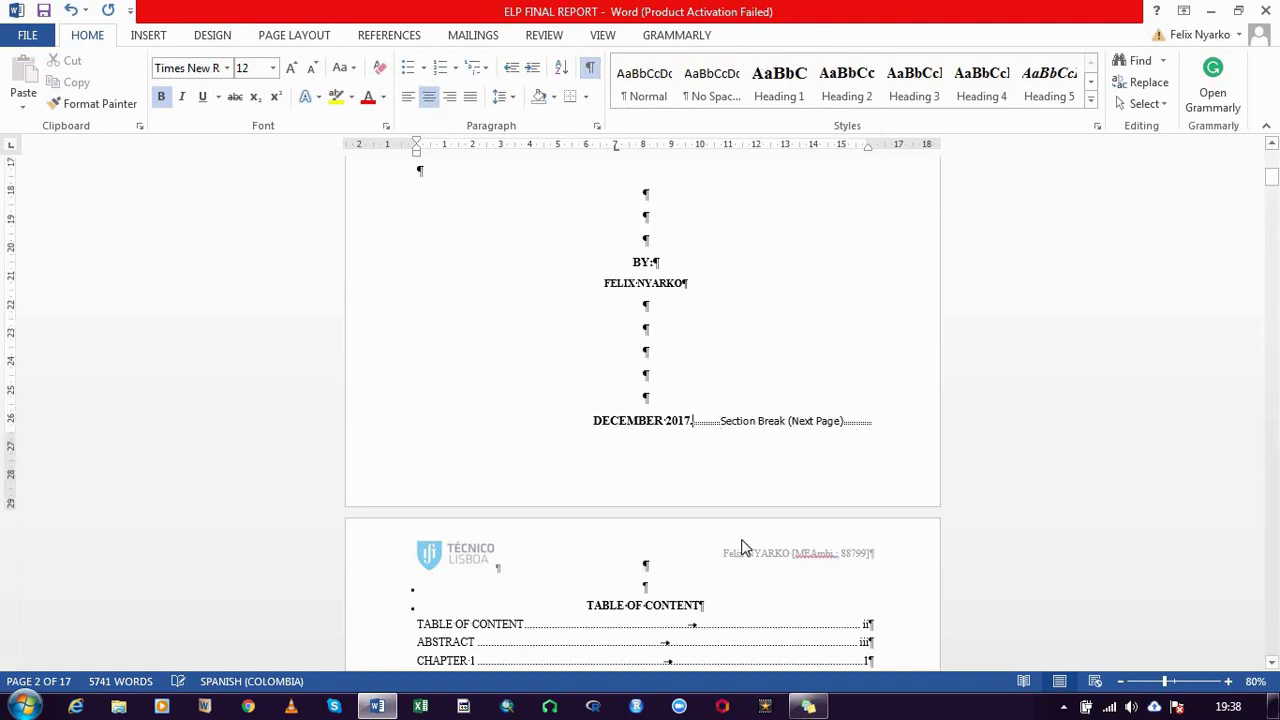
click(732, 610)
scroll(737, 480, down, 4)
scroll(748, 400, down, 5)
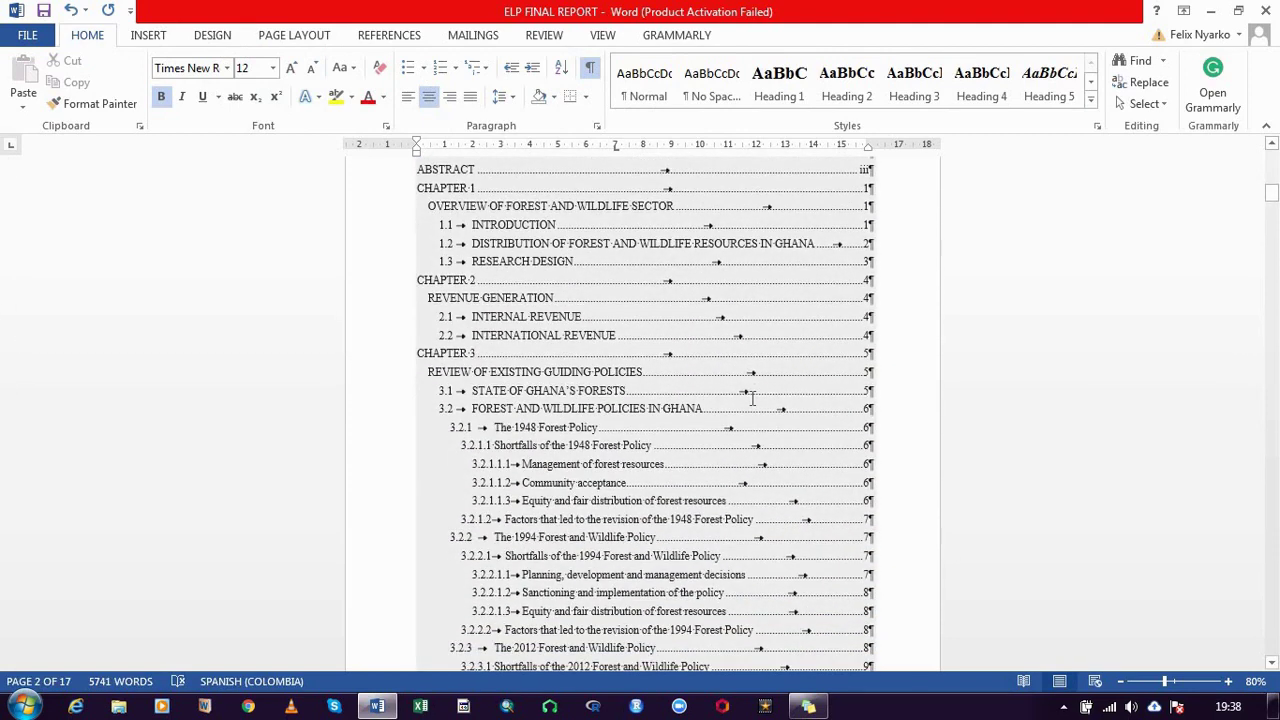
scroll(752, 398, down, 3)
scroll(750, 400, down, 5)
scroll(749, 402, down, 4)
scroll(749, 402, down, 5)
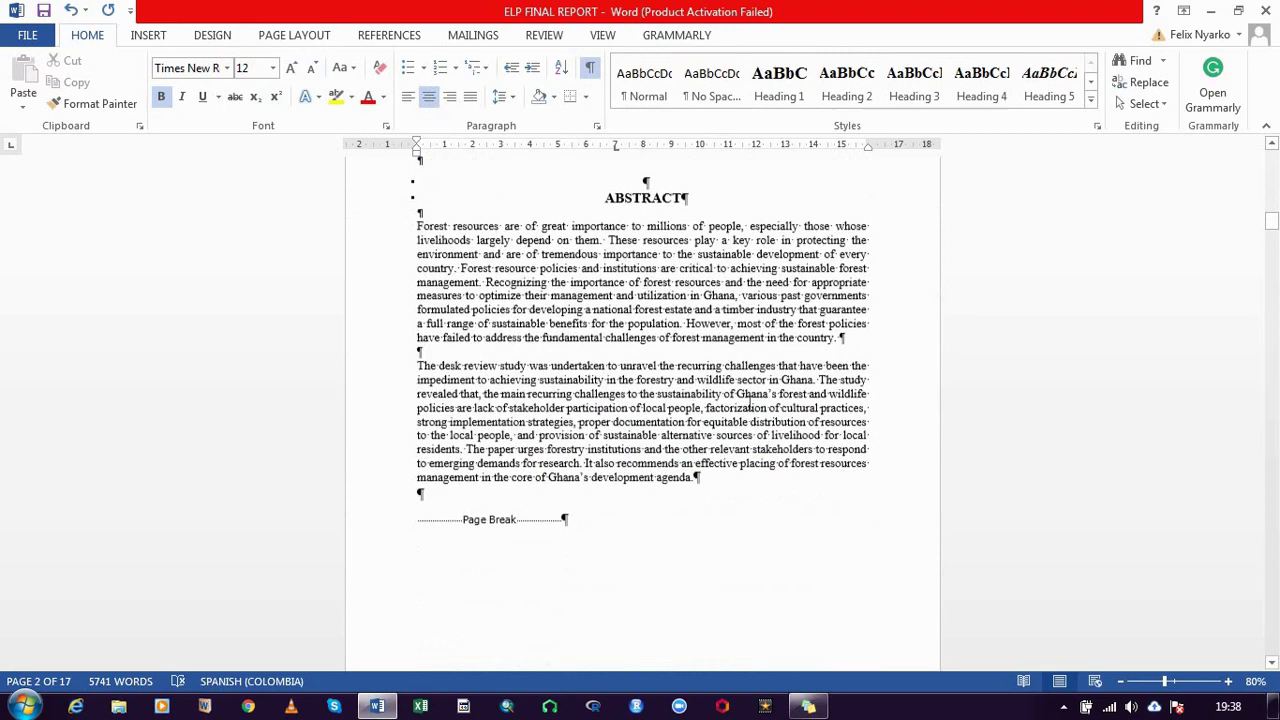
scroll(632, 321, up, 1)
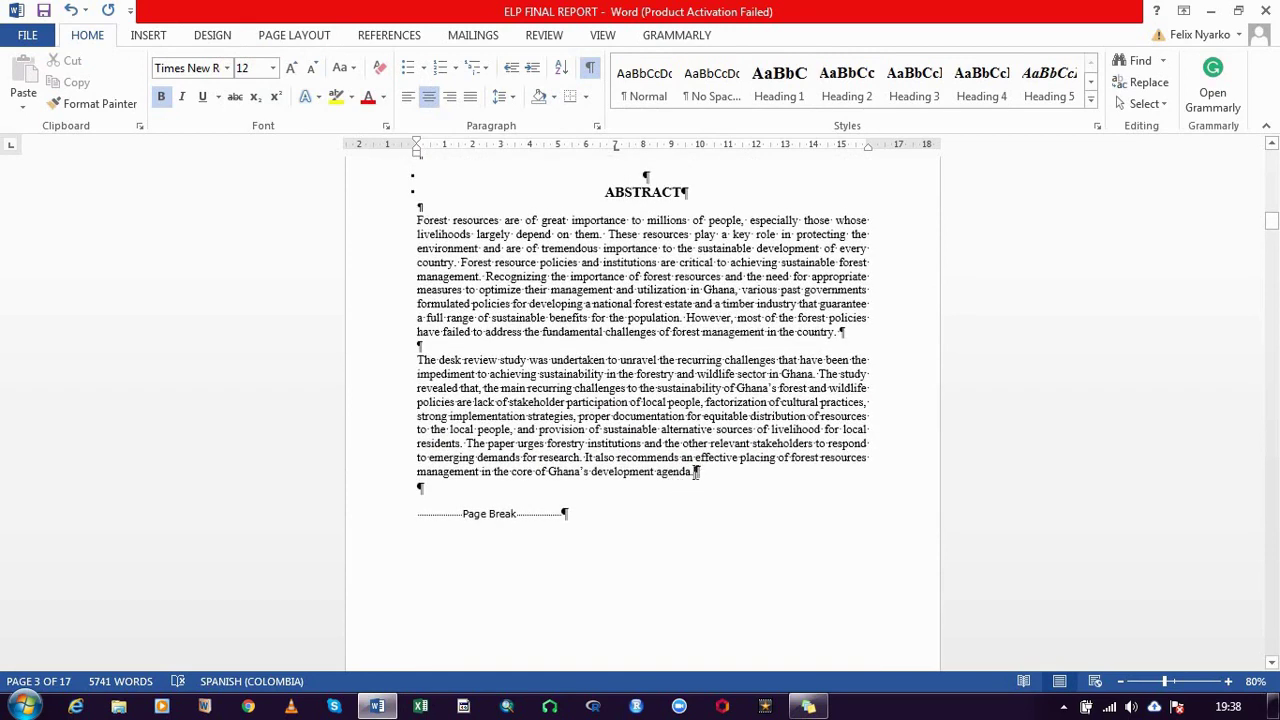
Add a Next Page section break after the abstract's last sentence, giving 18 pages
click(696, 472)
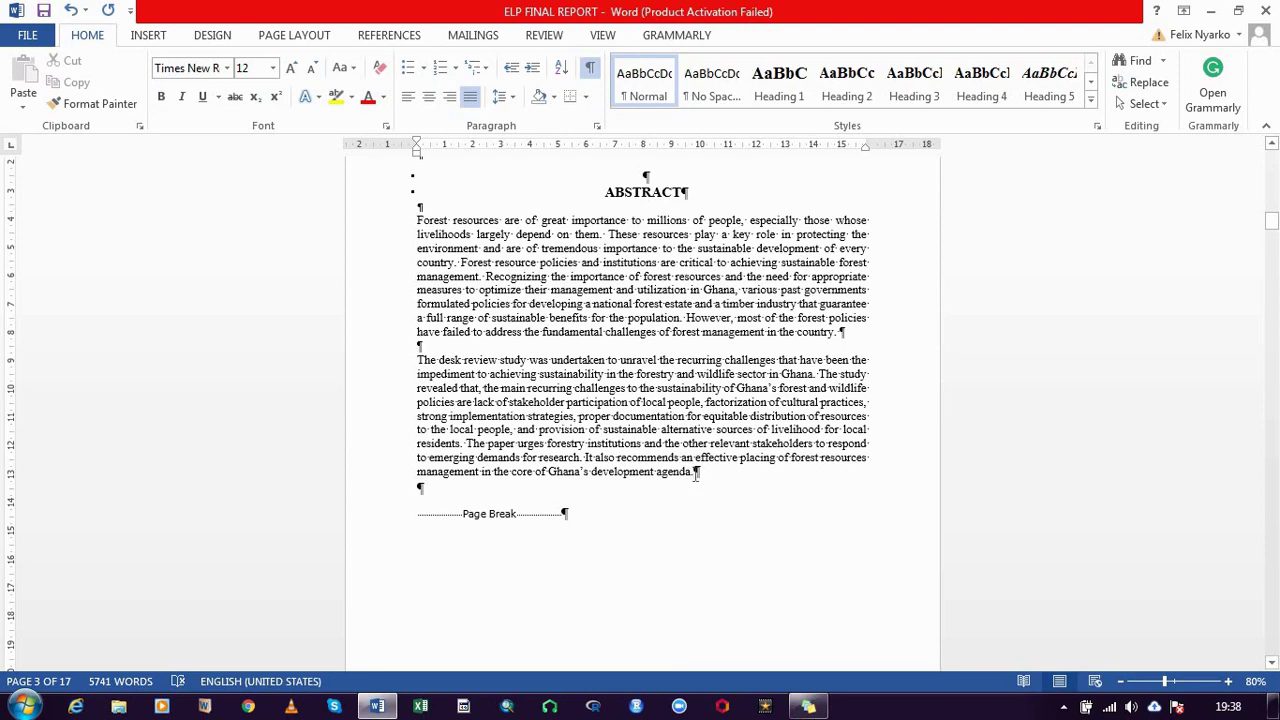
click(294, 36)
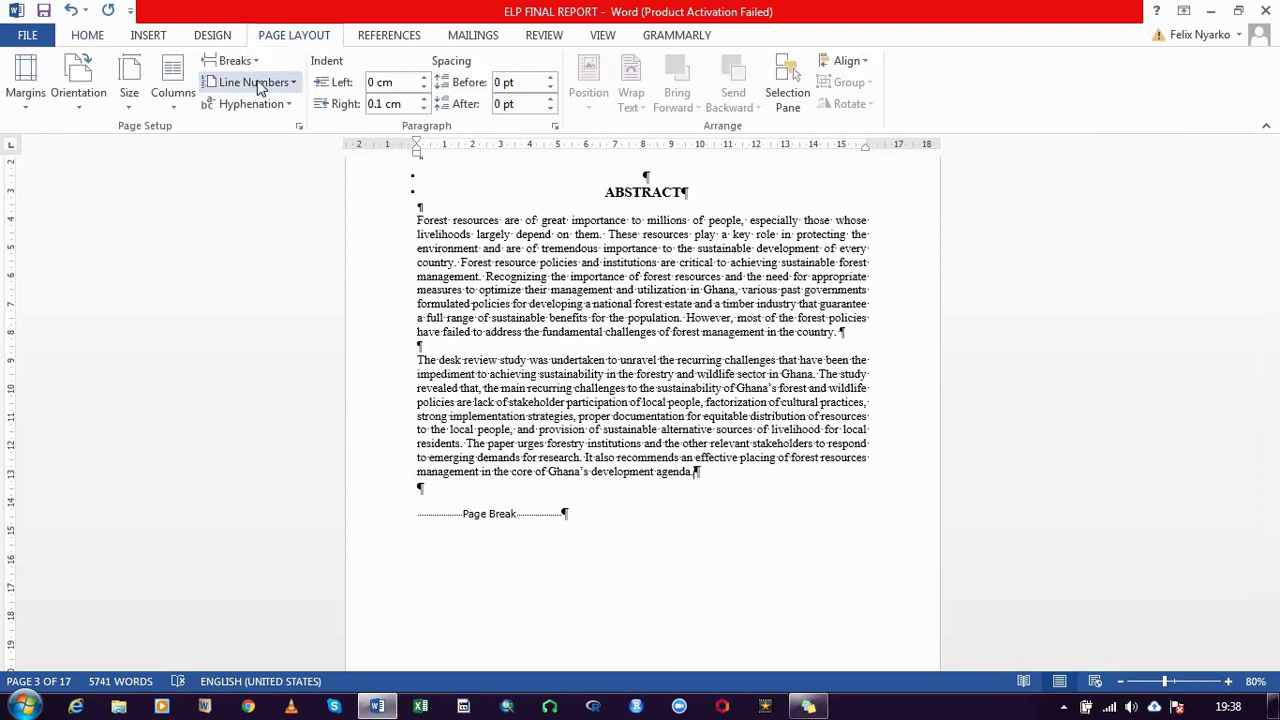
click(233, 61)
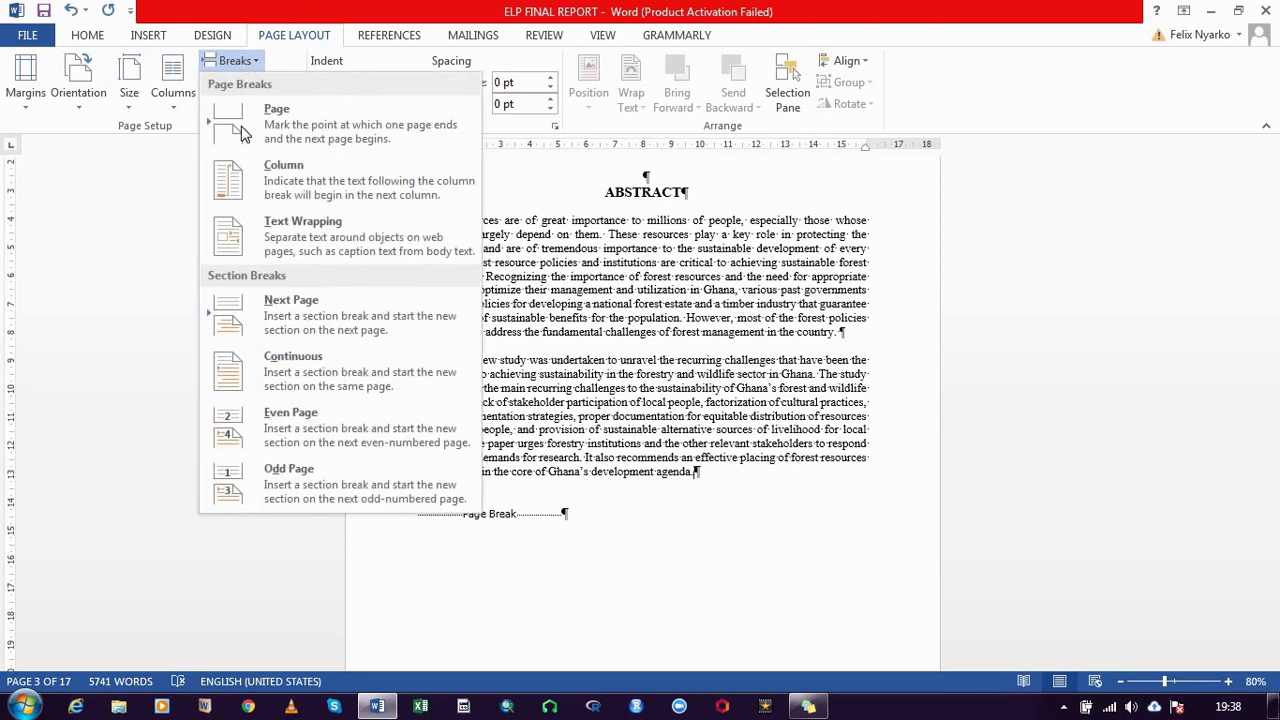
click(308, 316)
scroll(531, 380, down, 2)
scroll(551, 403, down, 3)
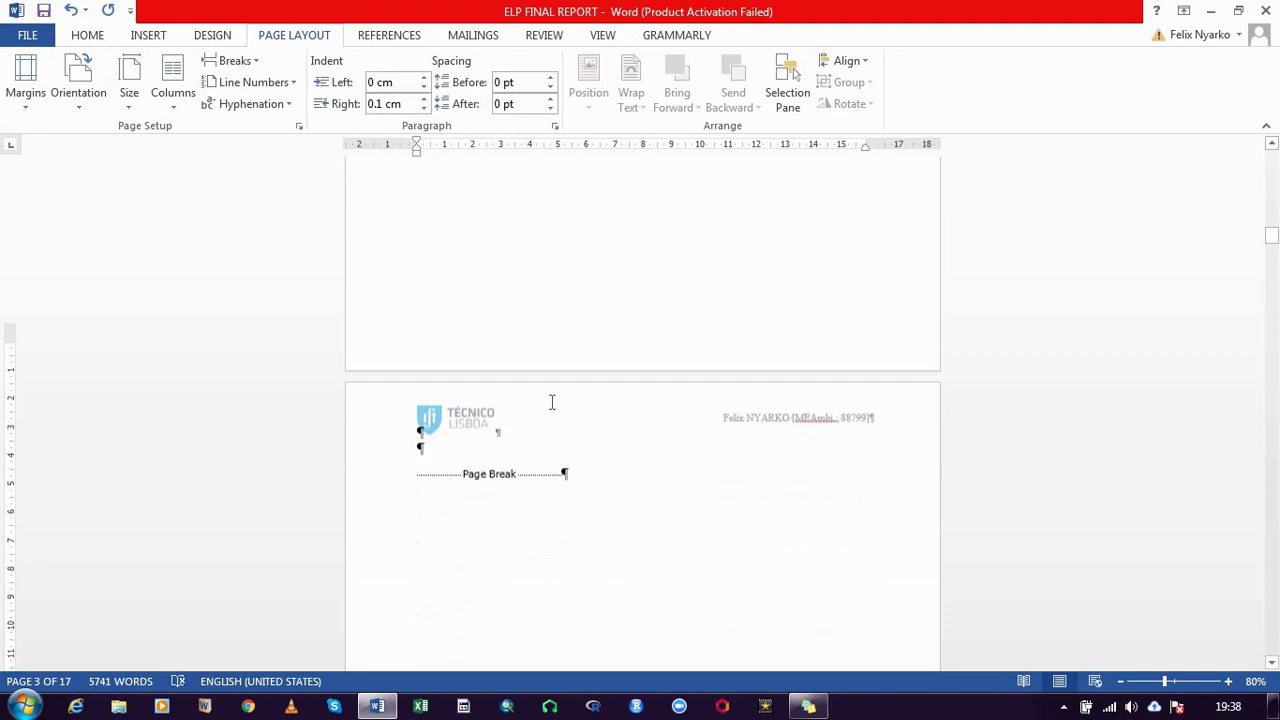
scroll(583, 366, up, 5)
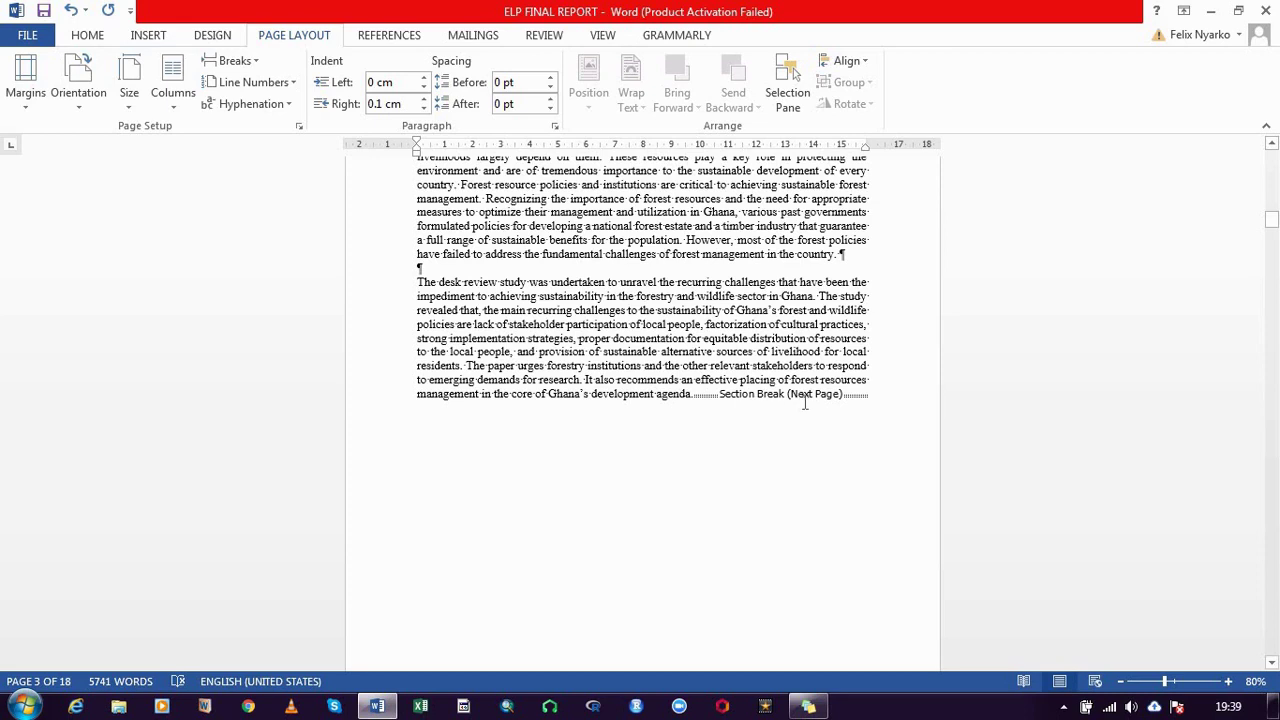
Delete the Page Break marker above Chapter 1, reducing the report to 17 pages
scroll(803, 415, up, 2)
scroll(802, 422, up, 3)
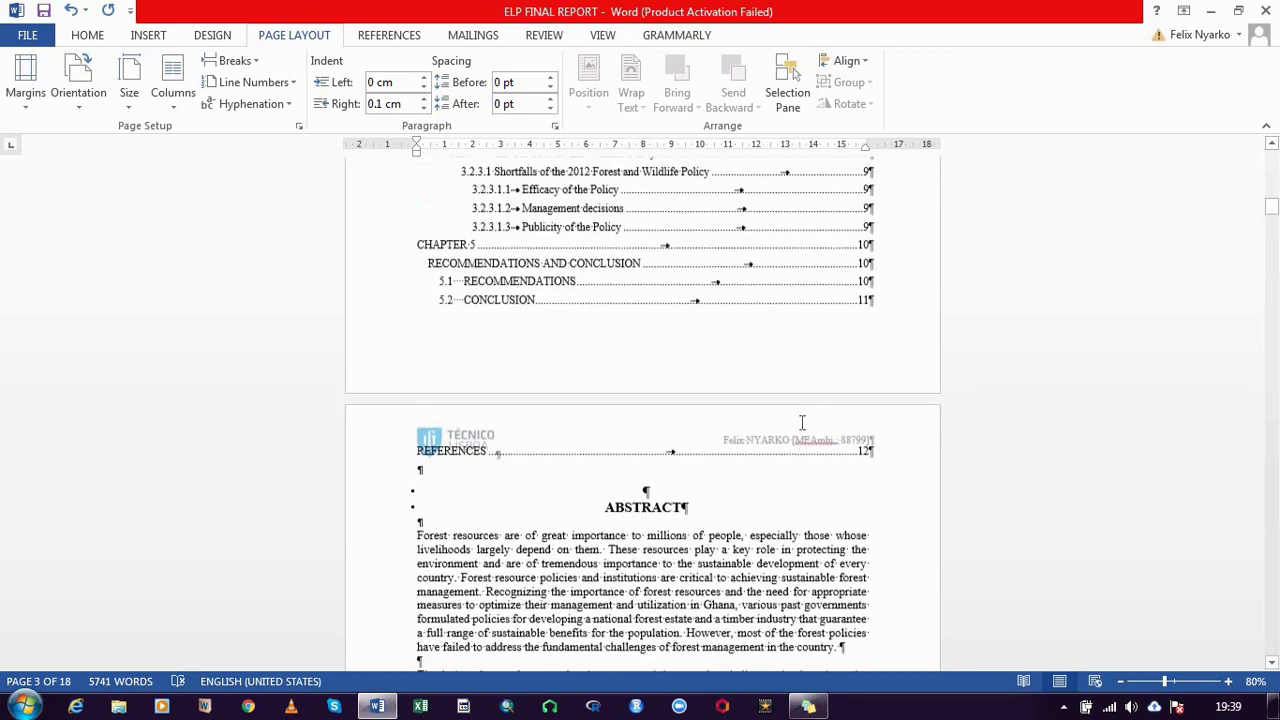
scroll(802, 422, up, 4)
scroll(800, 425, up, 5)
scroll(798, 428, up, 5)
scroll(796, 432, up, 5)
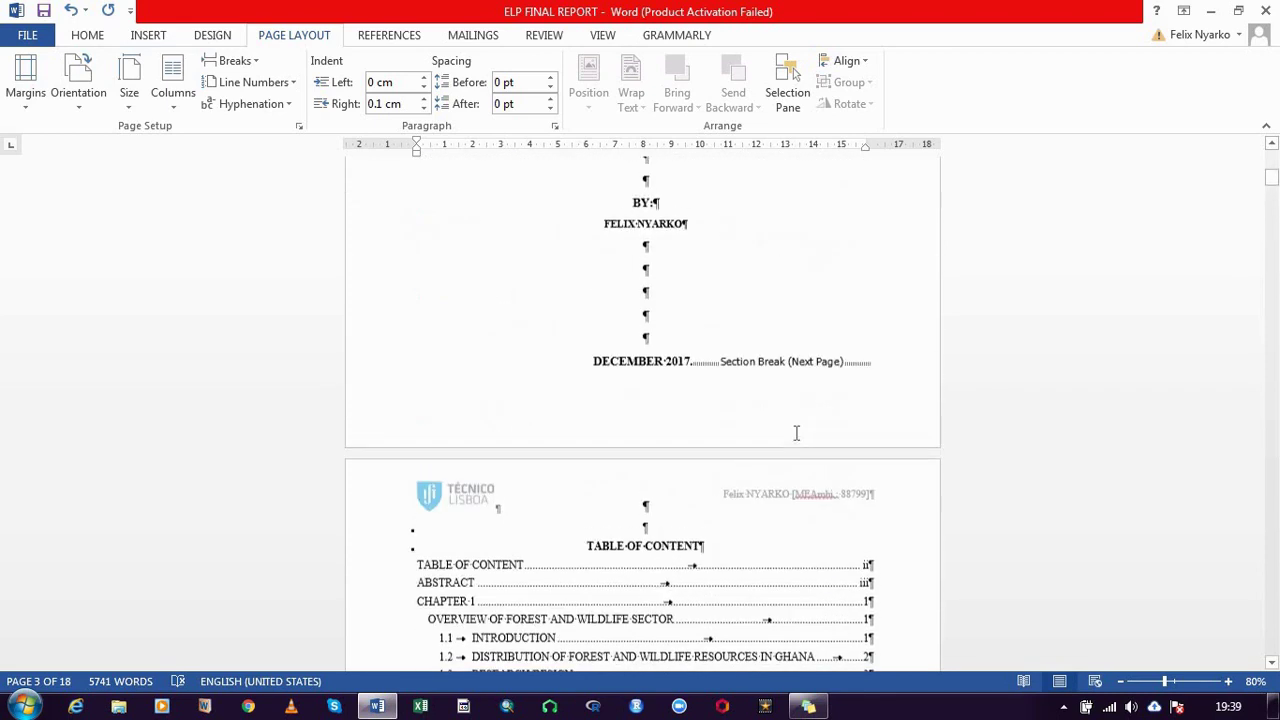
scroll(796, 432, up, 1)
scroll(793, 436, down, 1)
scroll(791, 437, down, 2)
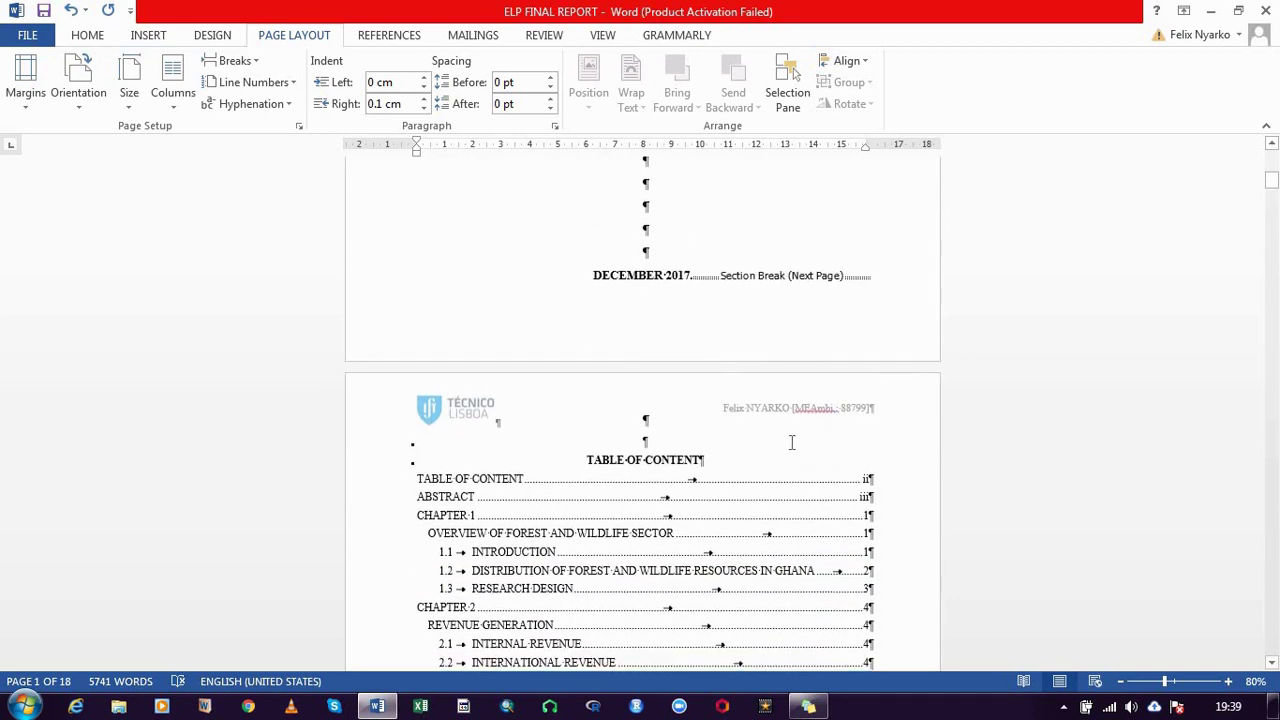
scroll(791, 443, down, 4)
scroll(791, 443, down, 4)
scroll(785, 443, down, 4)
scroll(780, 445, down, 5)
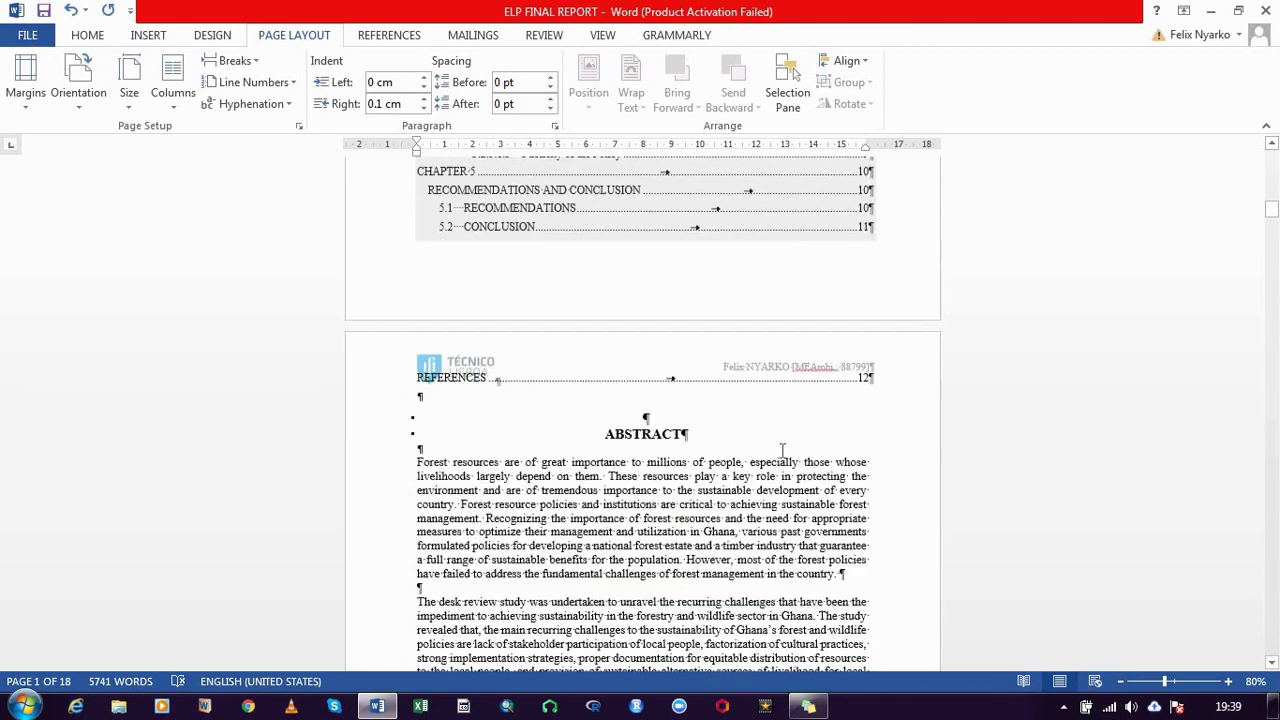
scroll(770, 445, down, 2)
scroll(760, 446, up, 2)
scroll(755, 445, down, 4)
scroll(750, 440, down, 3)
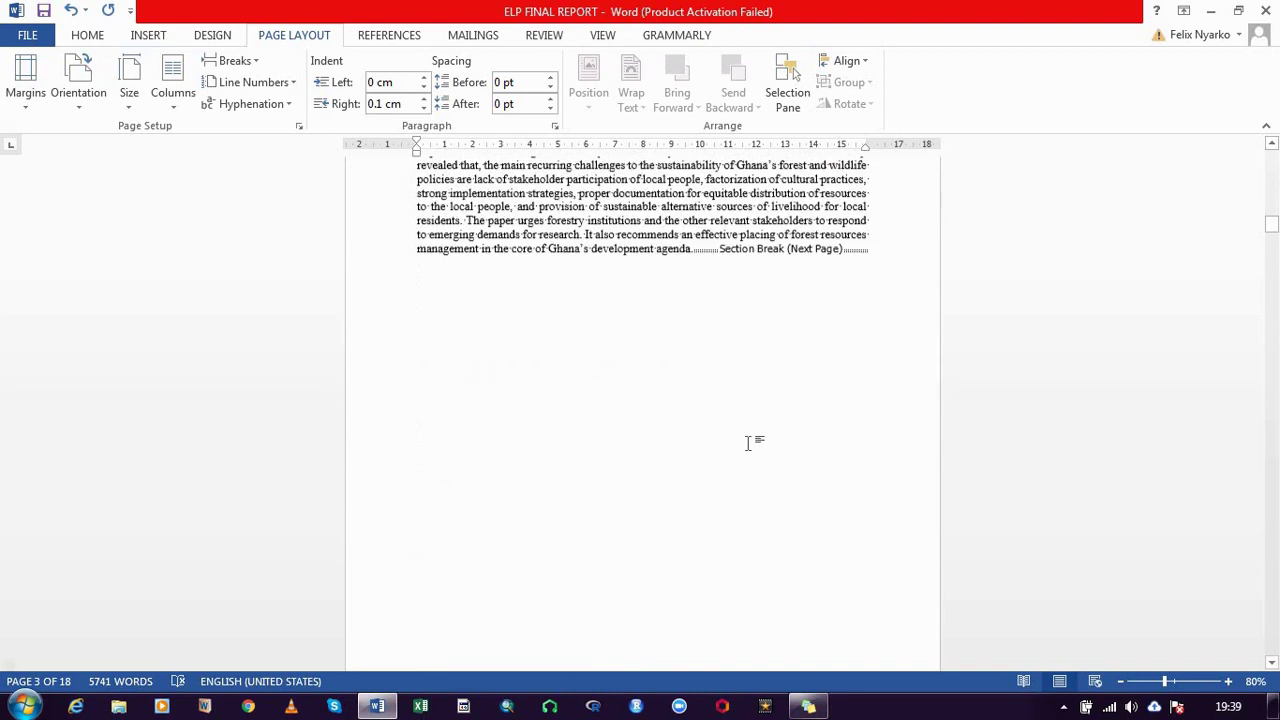
scroll(748, 447, down, 5)
scroll(746, 451, down, 3)
scroll(746, 448, down, 3)
scroll(746, 449, down, 5)
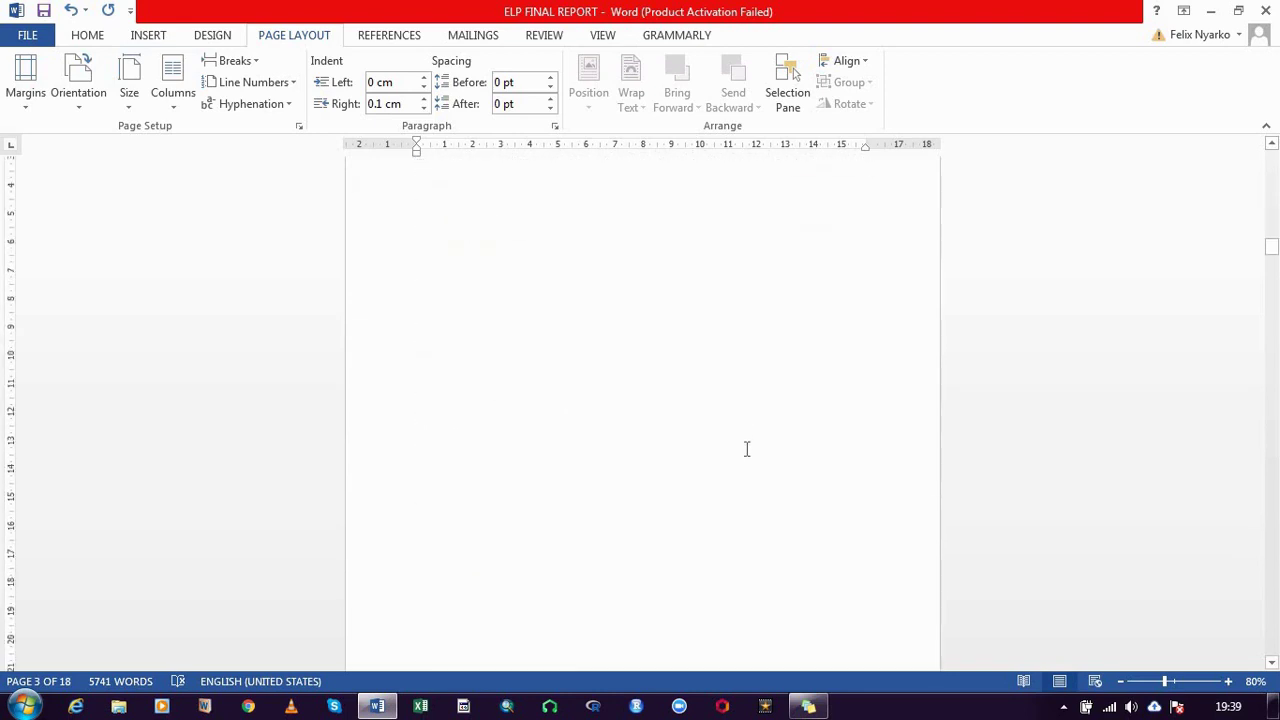
scroll(730, 443, up, 3)
scroll(717, 435, down, 4)
scroll(717, 431, down, 5)
scroll(714, 429, down, 4)
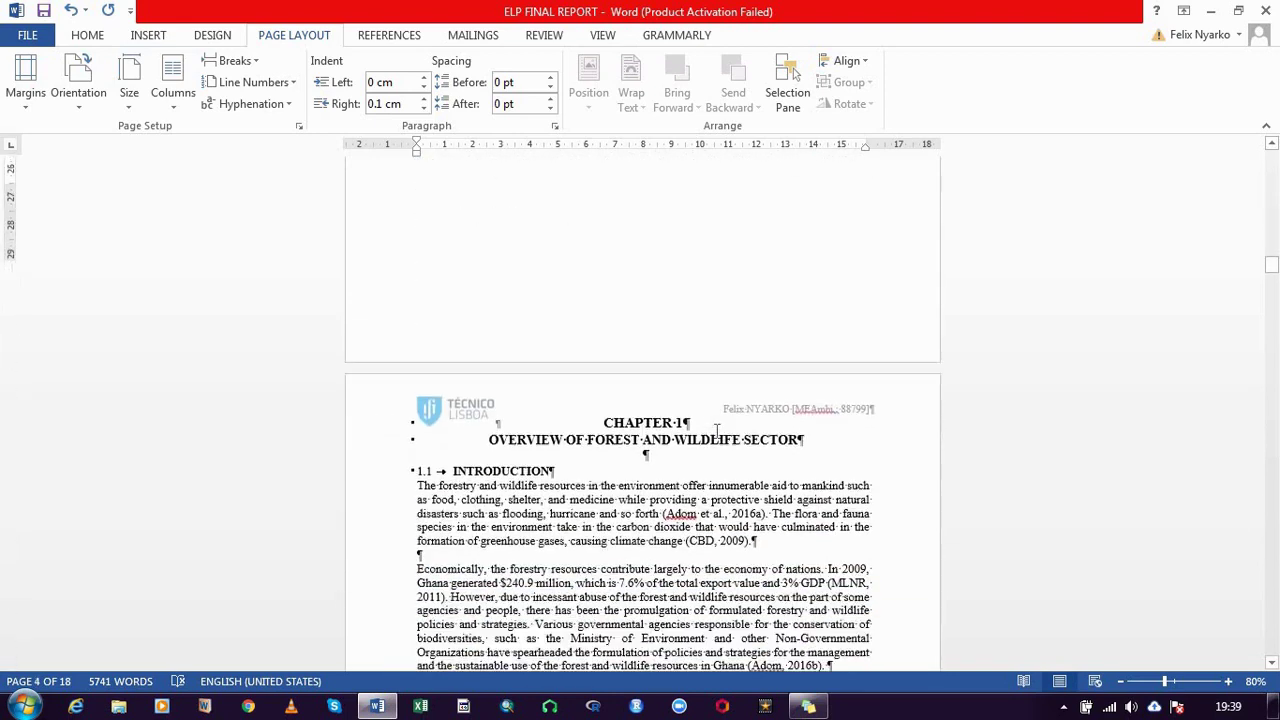
scroll(714, 429, down, 2)
scroll(730, 410, up, 3)
scroll(733, 400, up, 4)
scroll(715, 393, up, 3)
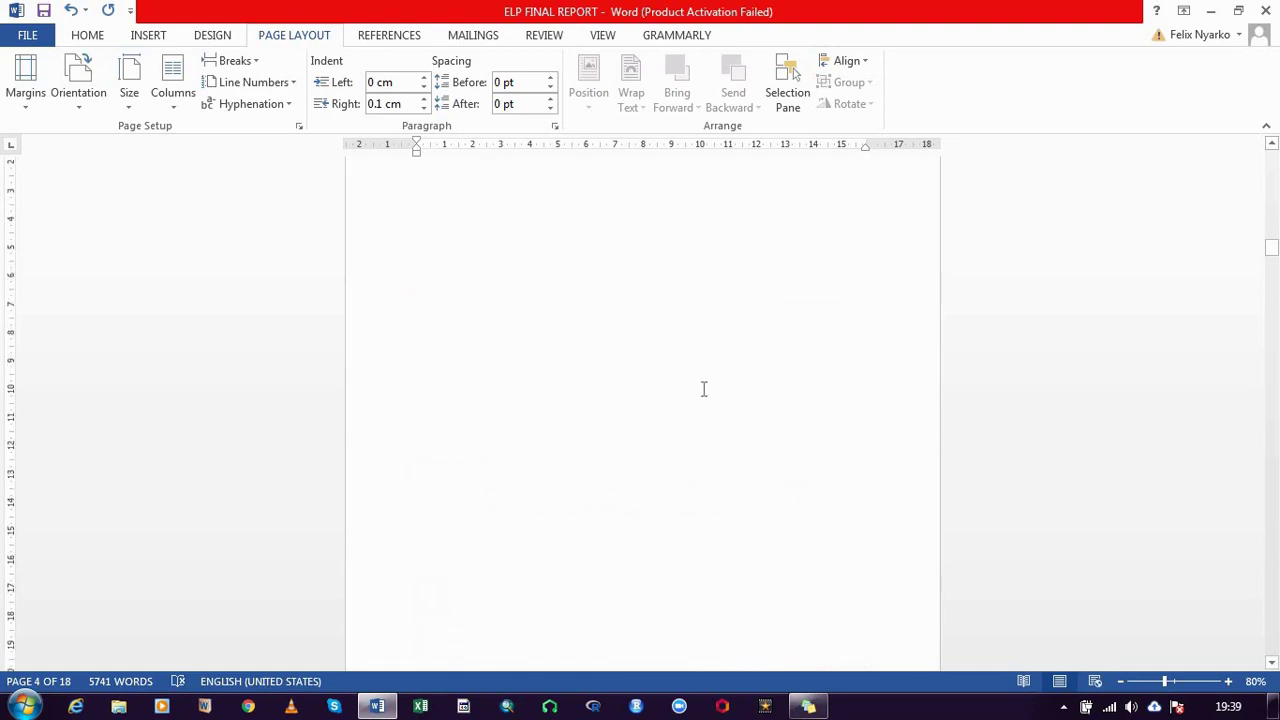
scroll(650, 370, up, 4)
click(389, 249)
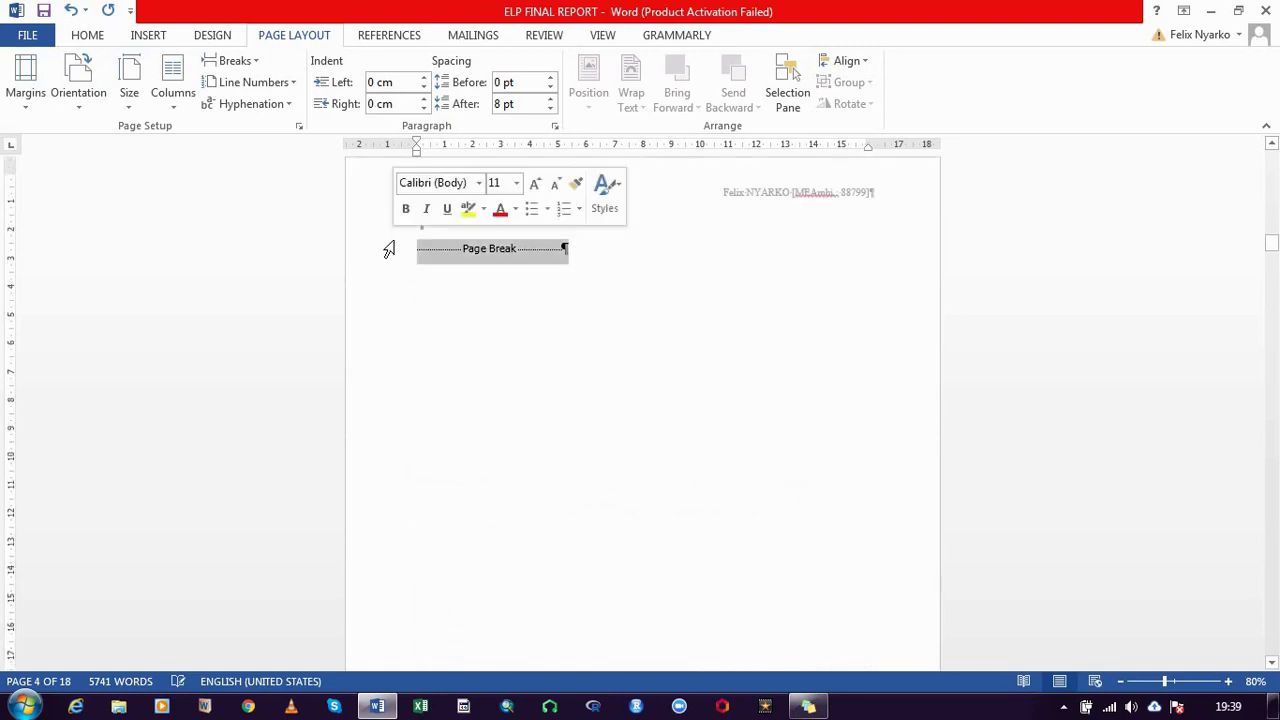
key(Delete)
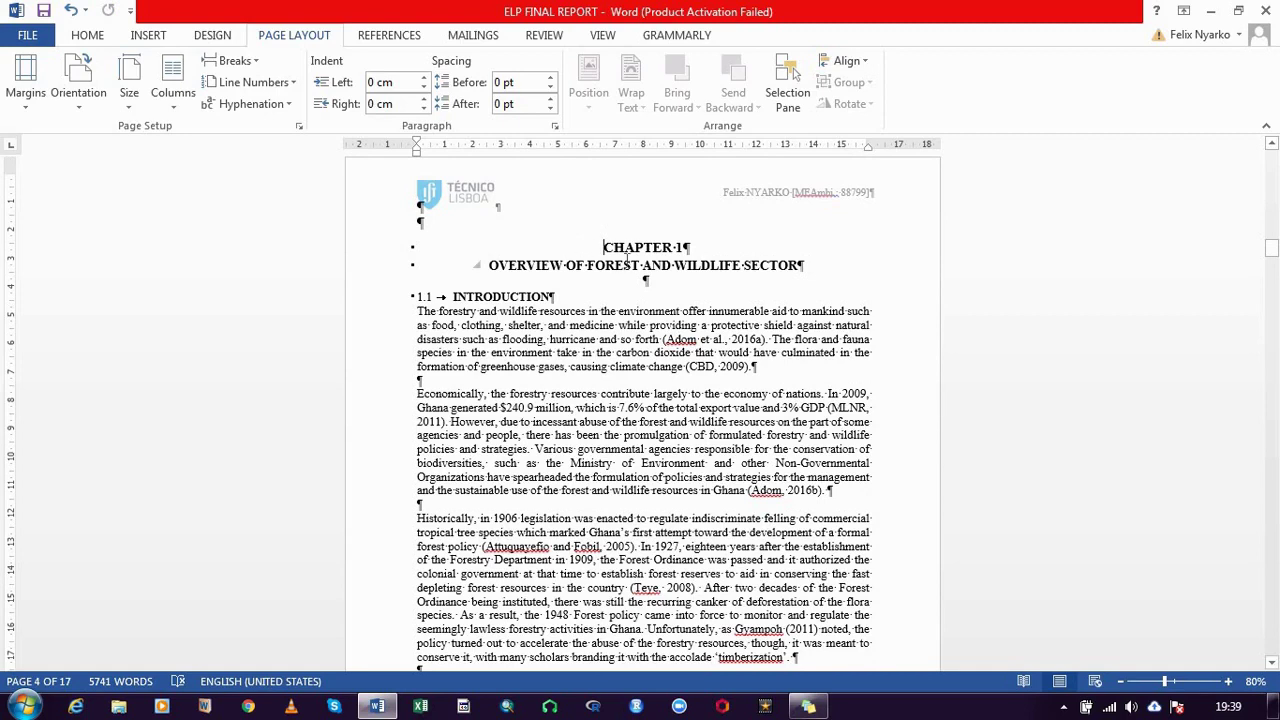
scroll(627, 258, down, 1)
scroll(627, 258, down, 3)
scroll(628, 262, down, 5)
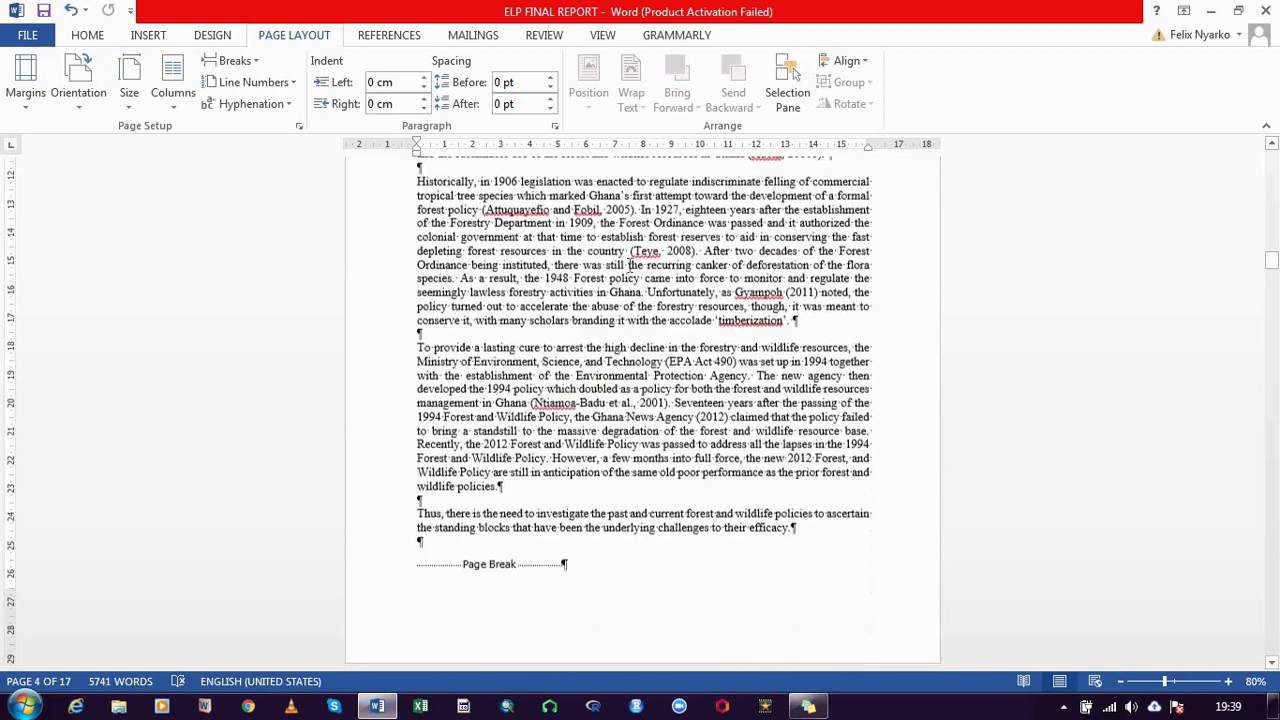
scroll(630, 265, down, 1)
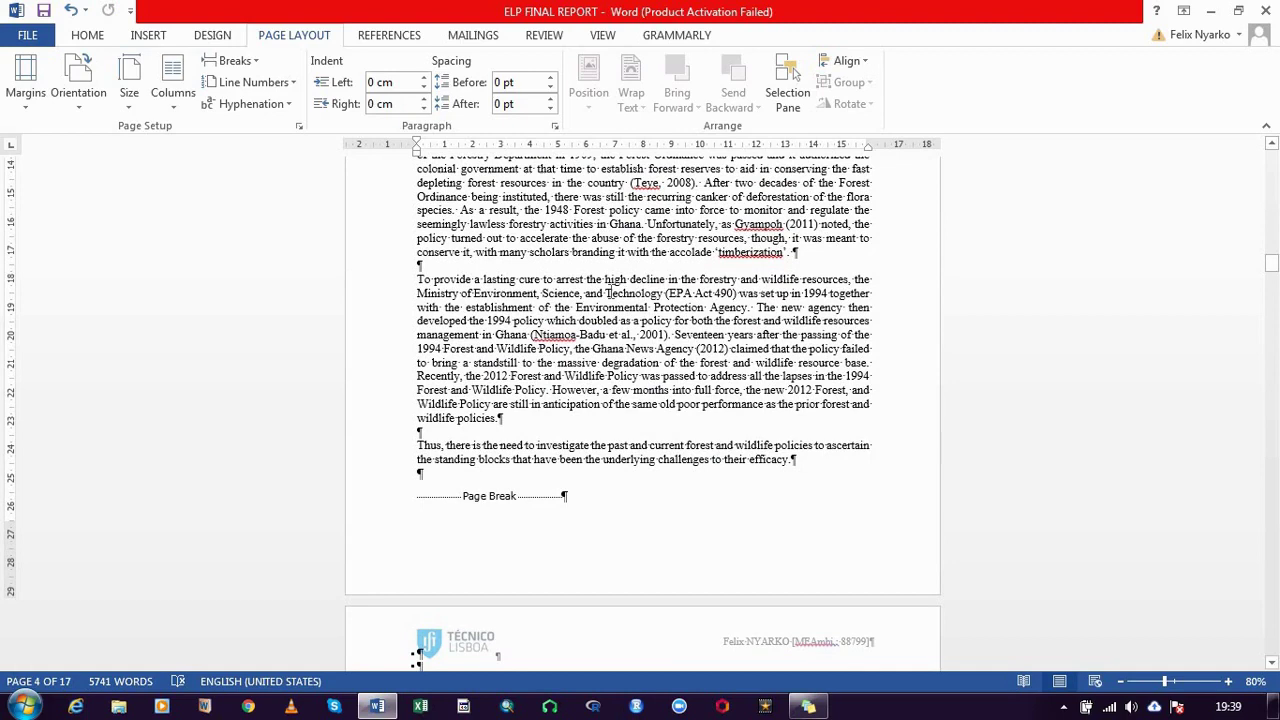
scroll(608, 293, up, 2)
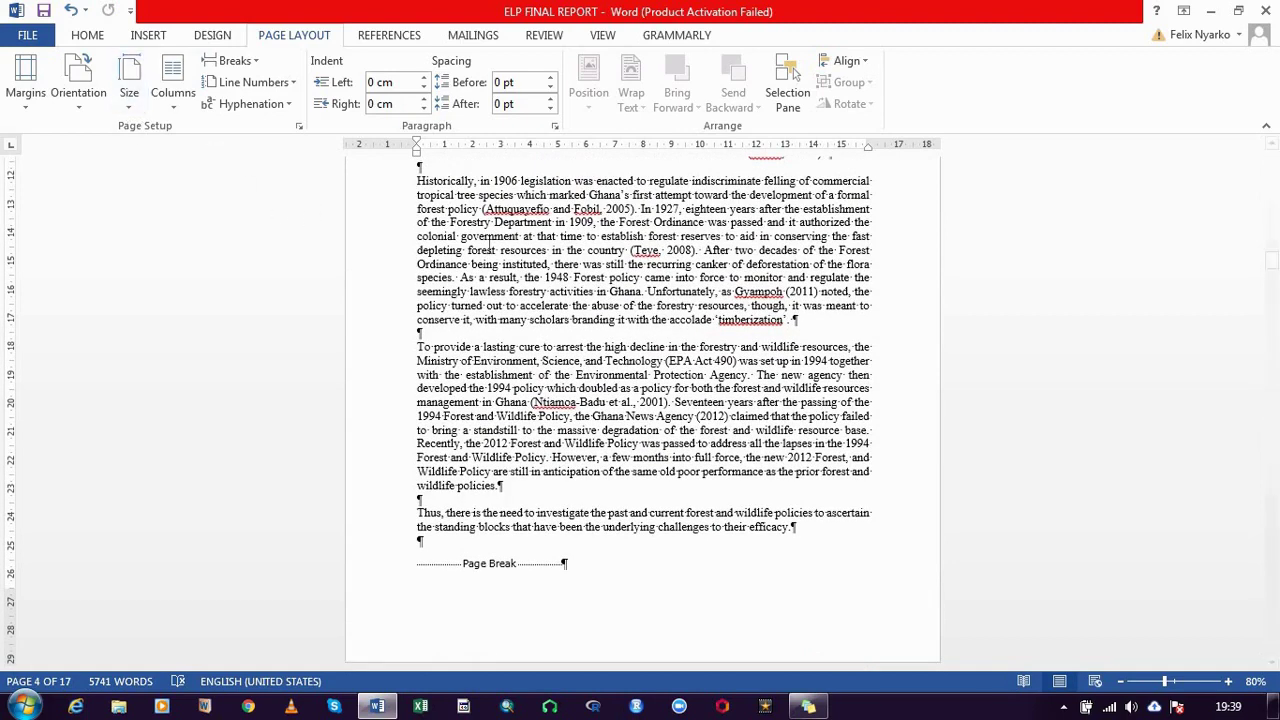
Show the Page Number > Bottom of Page styles, including centred Plain Number 2
click(147, 38)
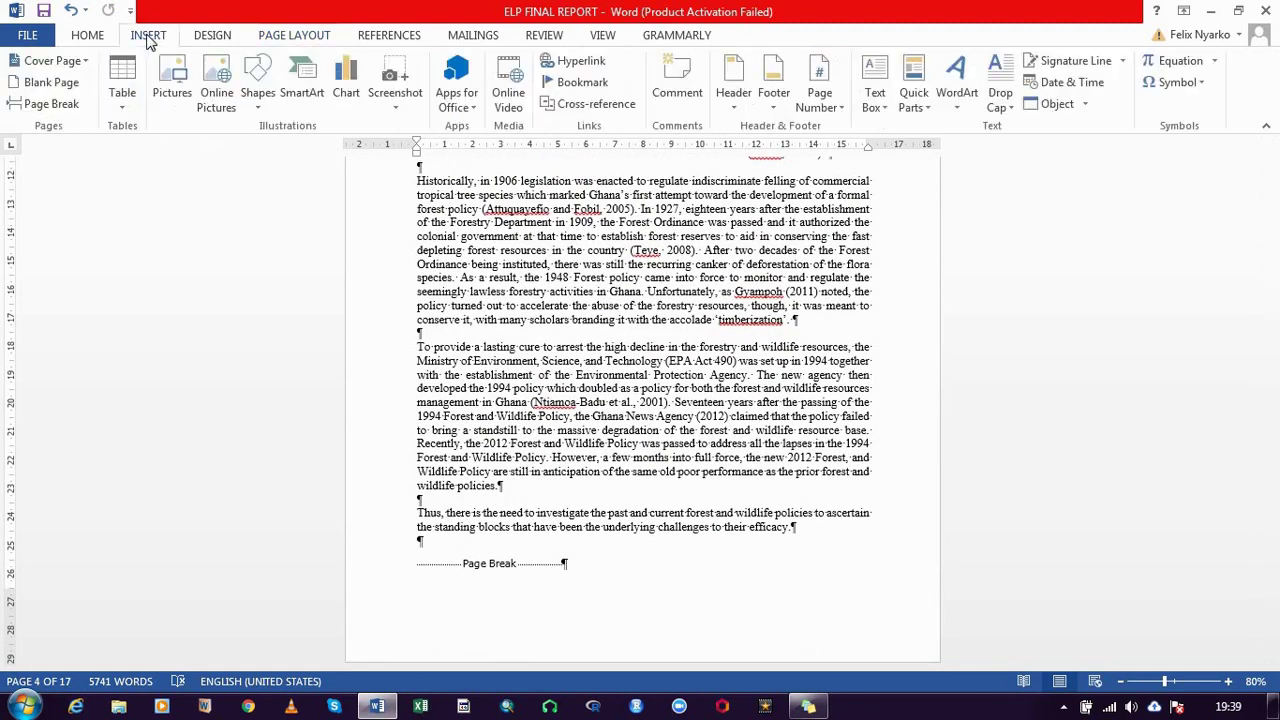
click(841, 110)
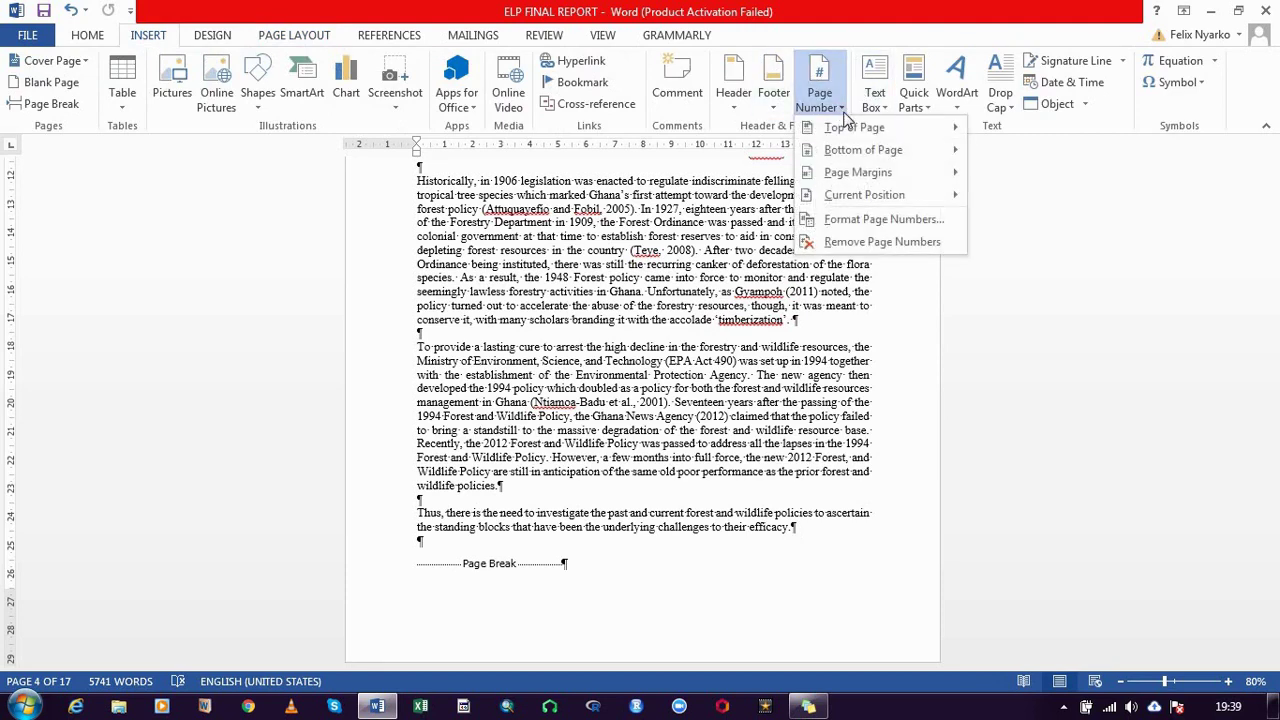
click(880, 150)
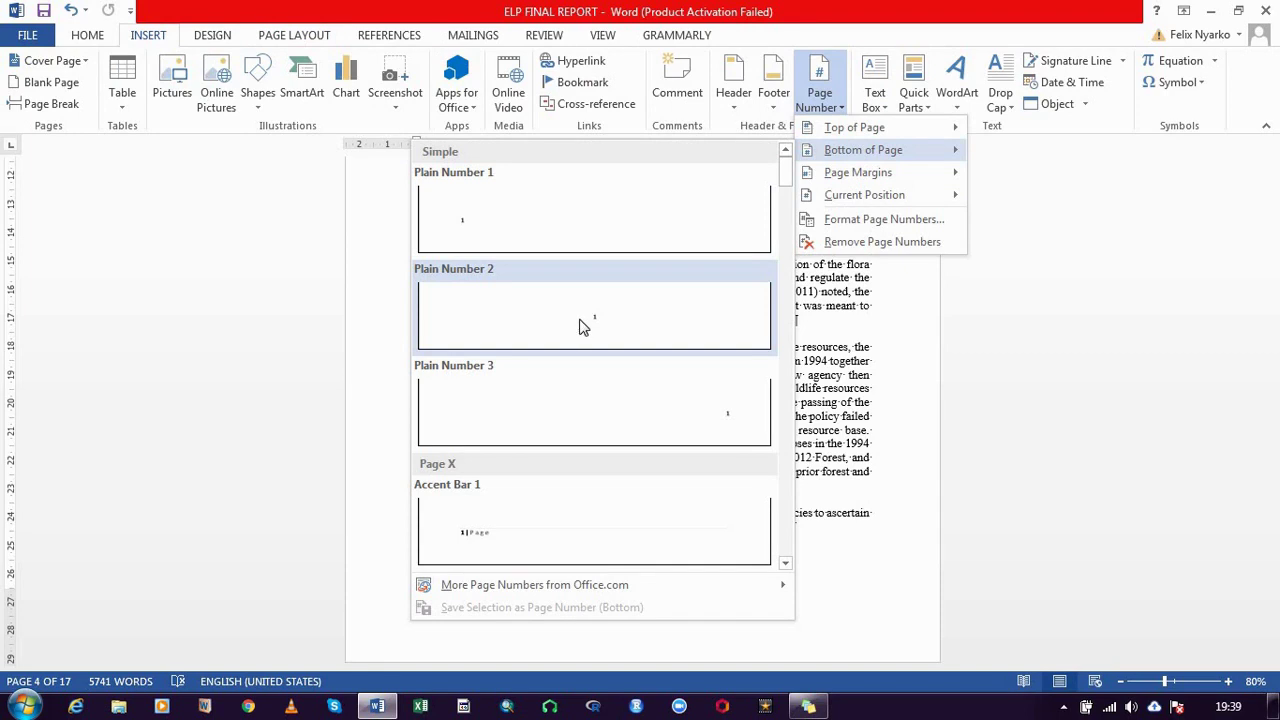
click(583, 326)
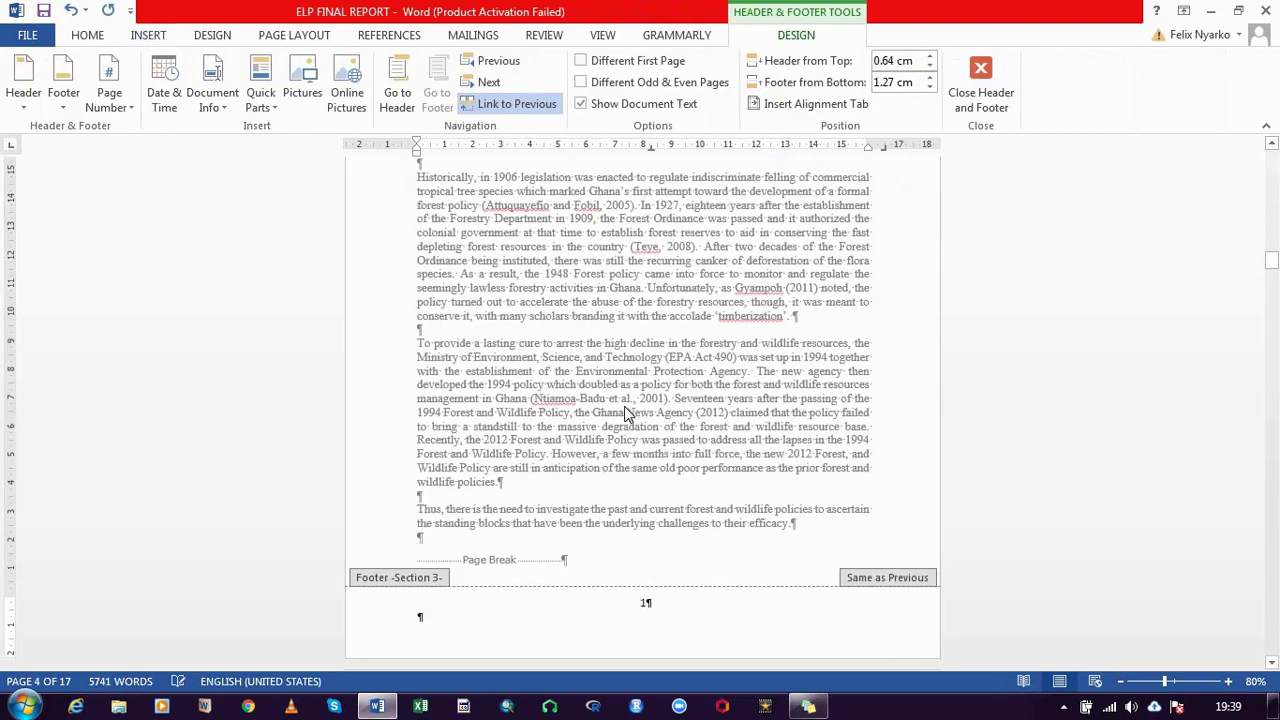
scroll(632, 420, up, 3)
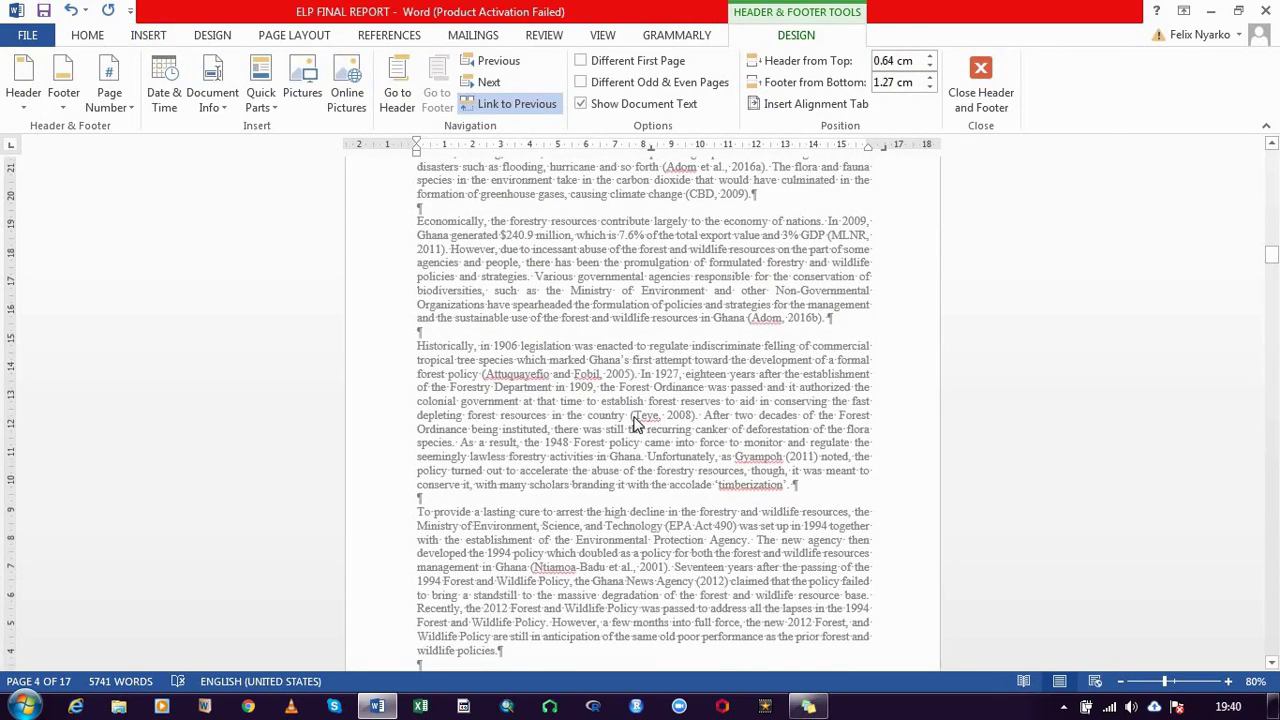
scroll(636, 424, up, 2)
scroll(637, 420, up, 4)
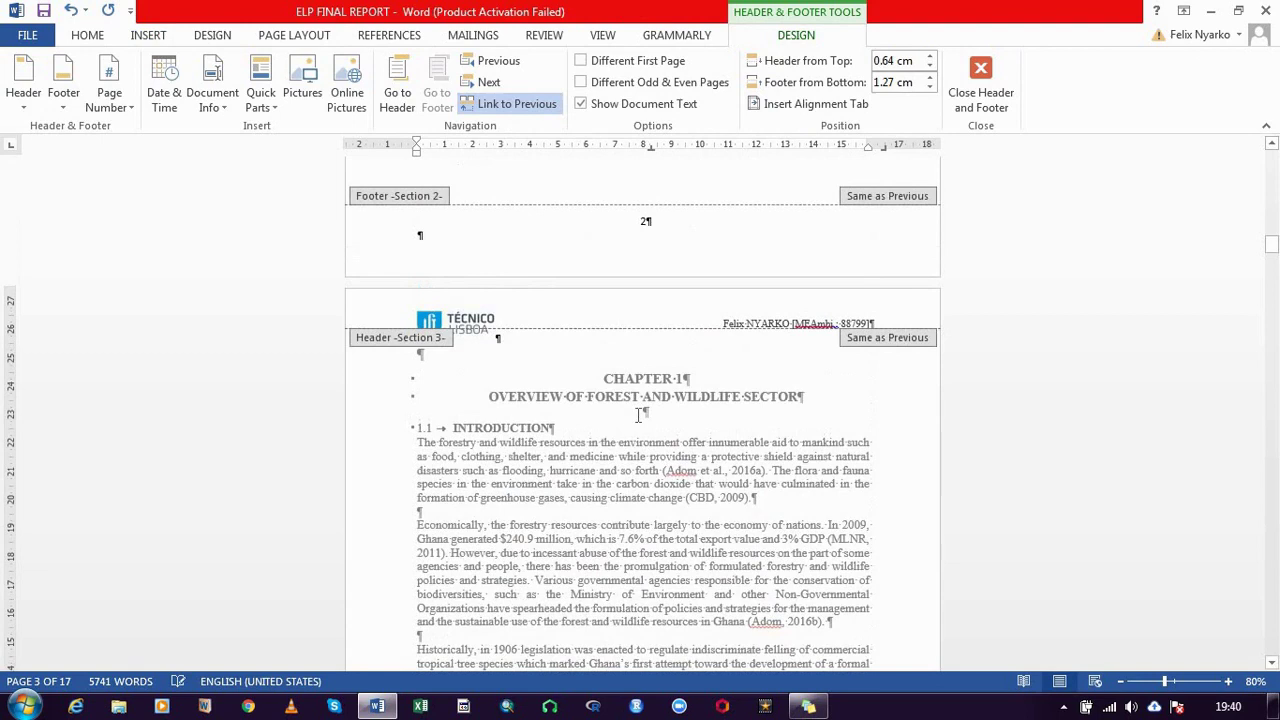
scroll(638, 416, up, 4)
scroll(638, 418, up, 4)
scroll(640, 420, up, 5)
scroll(641, 422, up, 2)
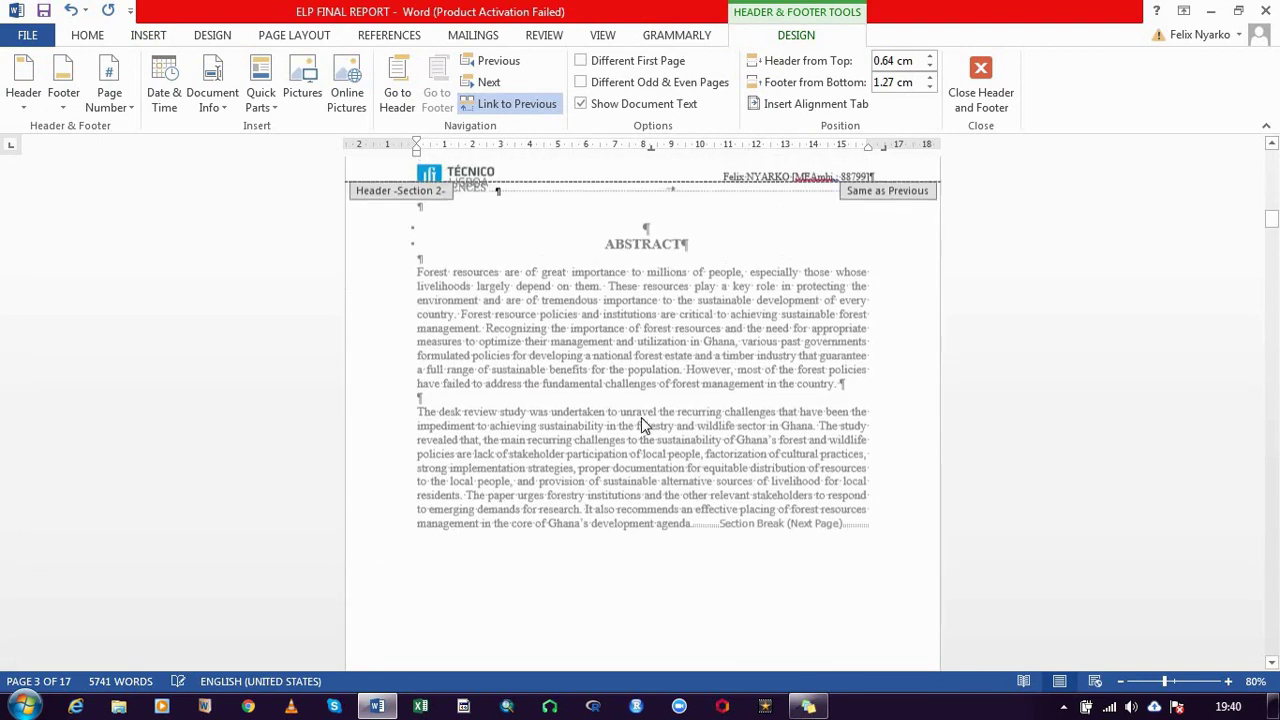
scroll(641, 425, up, 4)
scroll(641, 430, up, 3)
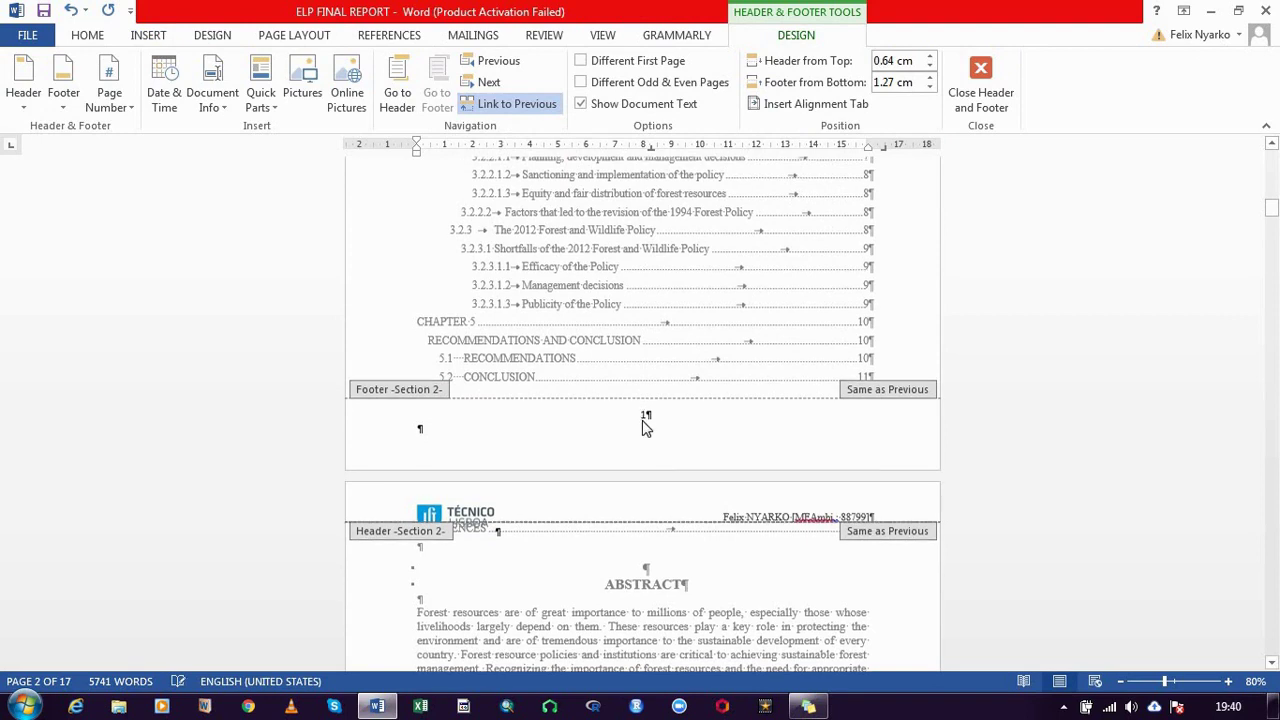
scroll(643, 421, up, 5)
scroll(643, 421, up, 5)
scroll(643, 421, up, 1)
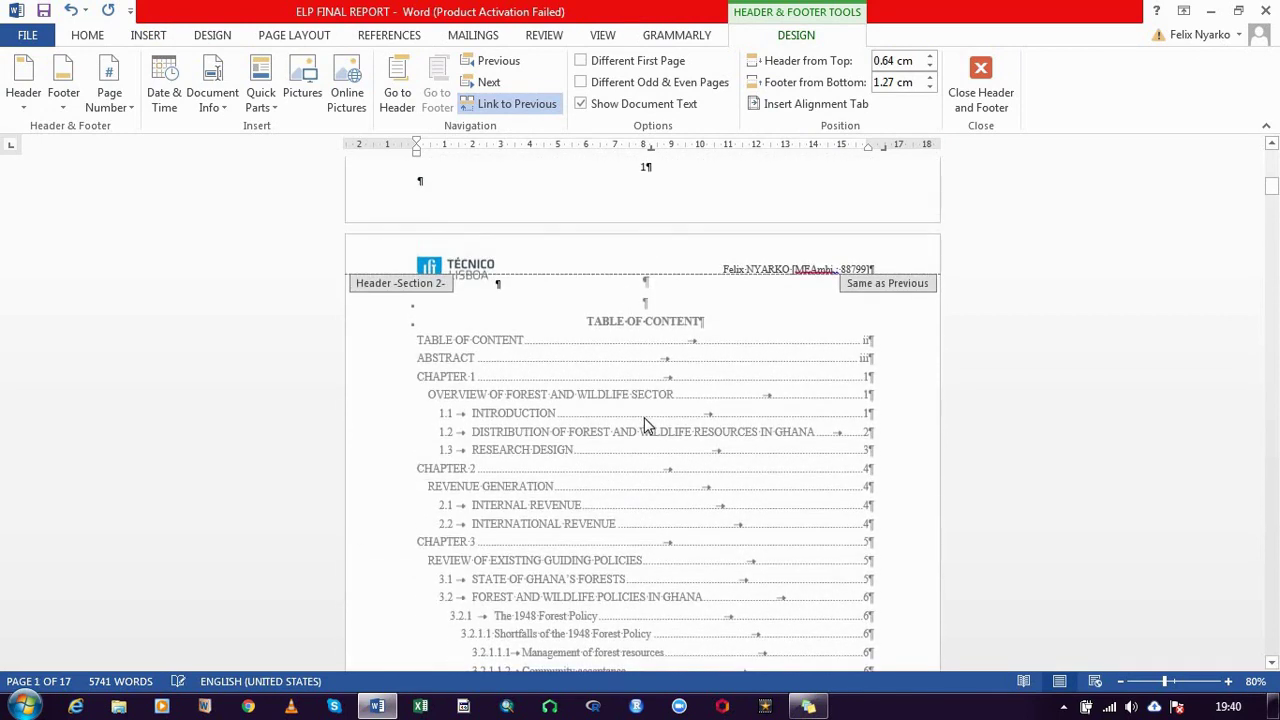
scroll(644, 424, down, 1)
scroll(644, 420, down, 3)
scroll(643, 390, down, 3)
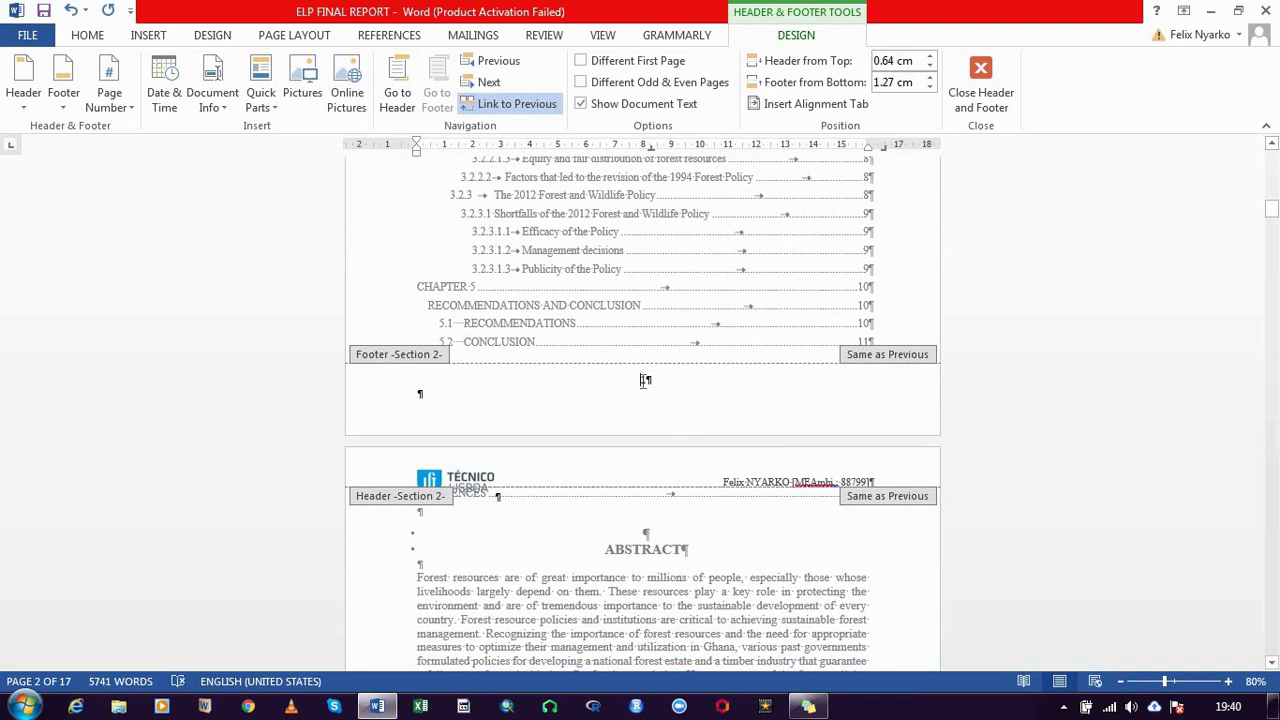
Format the Section 2 footer page numbers as i, ii, iii starting at i
double_click(645, 380)
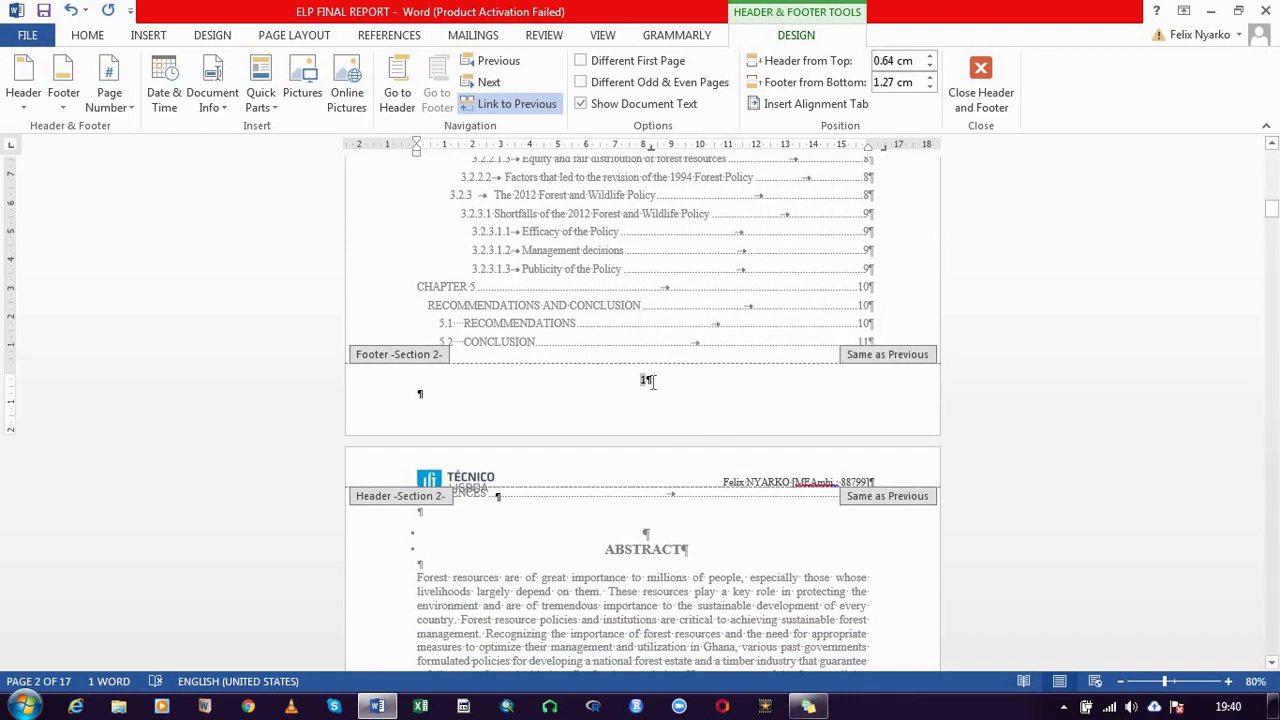
click(127, 108)
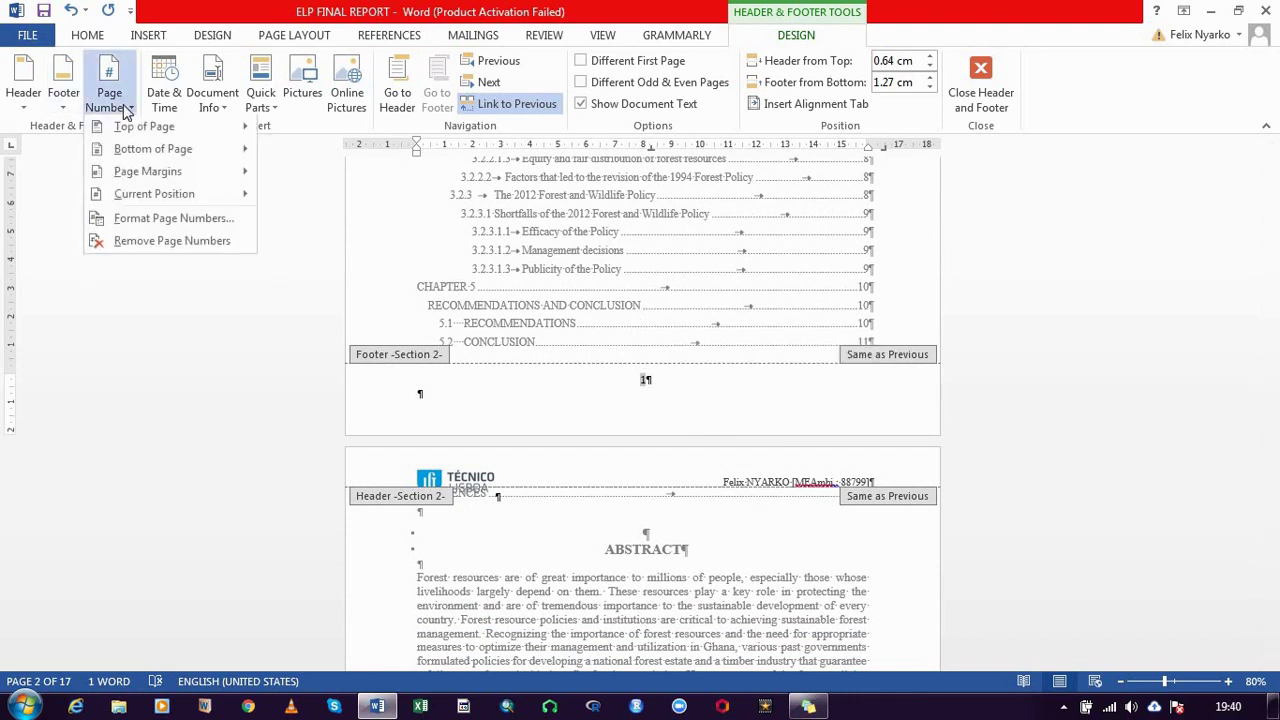
click(160, 219)
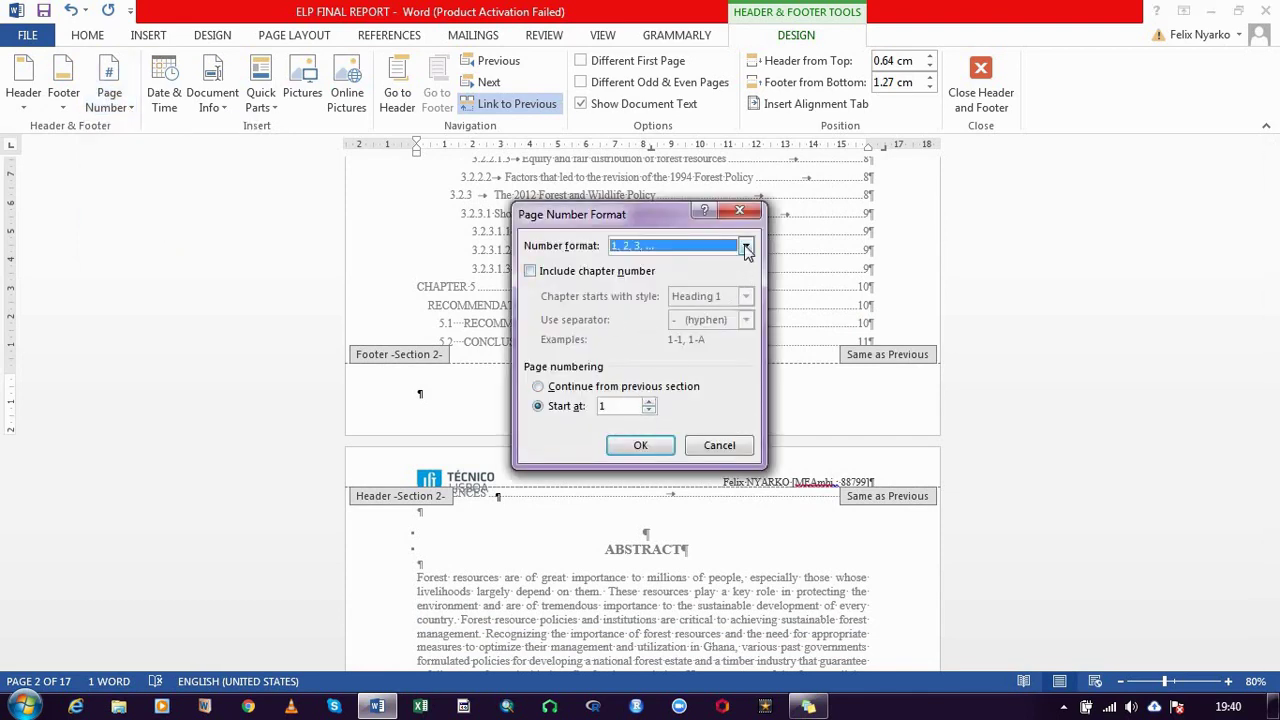
click(745, 248)
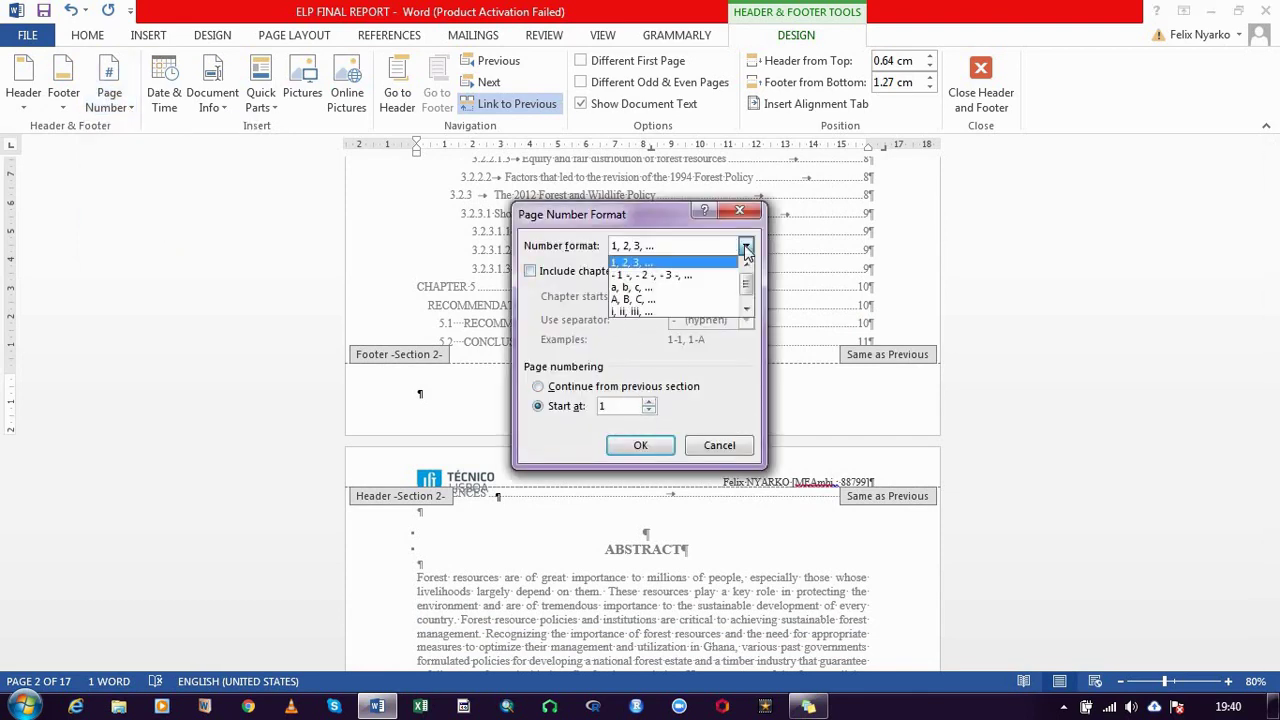
click(640, 311)
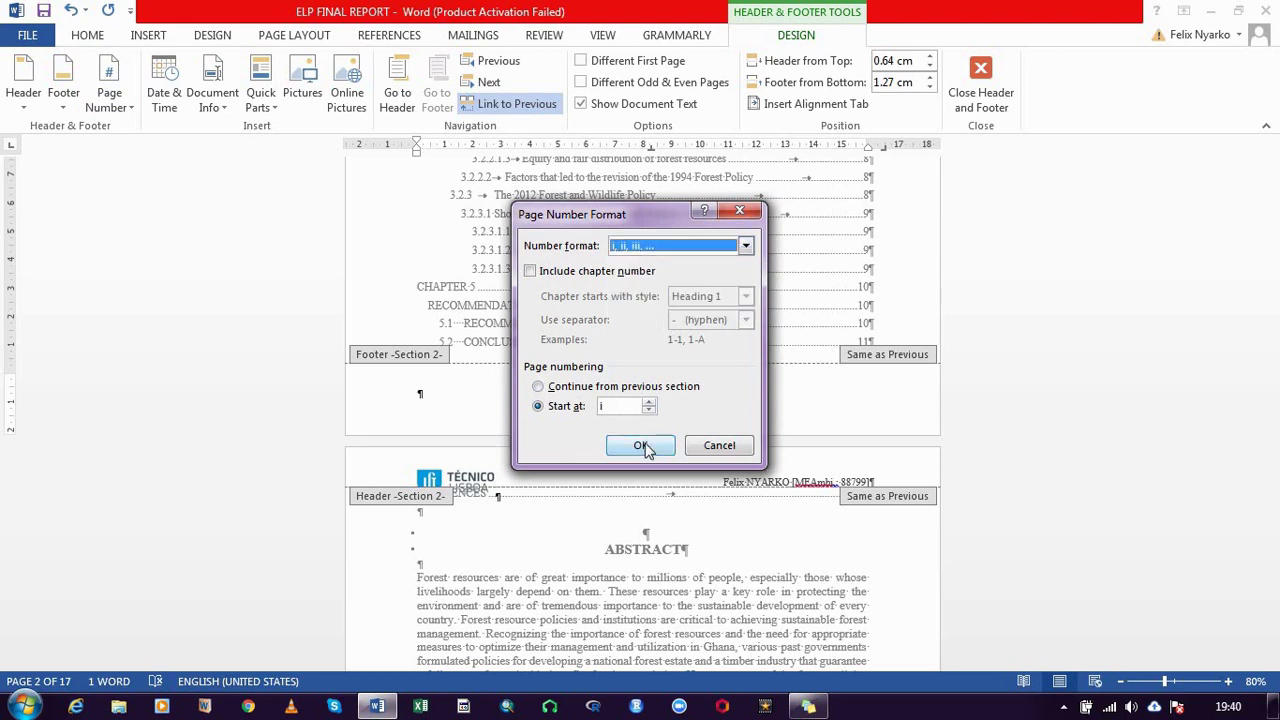
click(642, 445)
scroll(655, 450, down, 3)
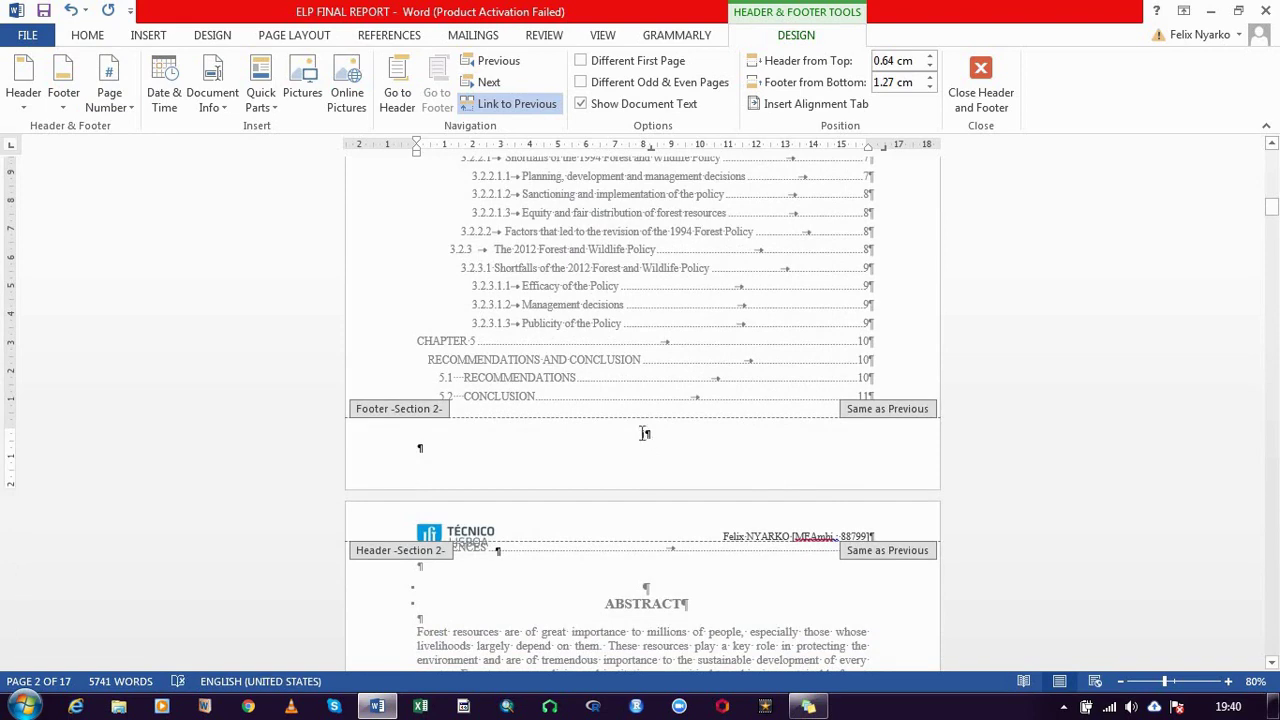
scroll(640, 433, down, 3)
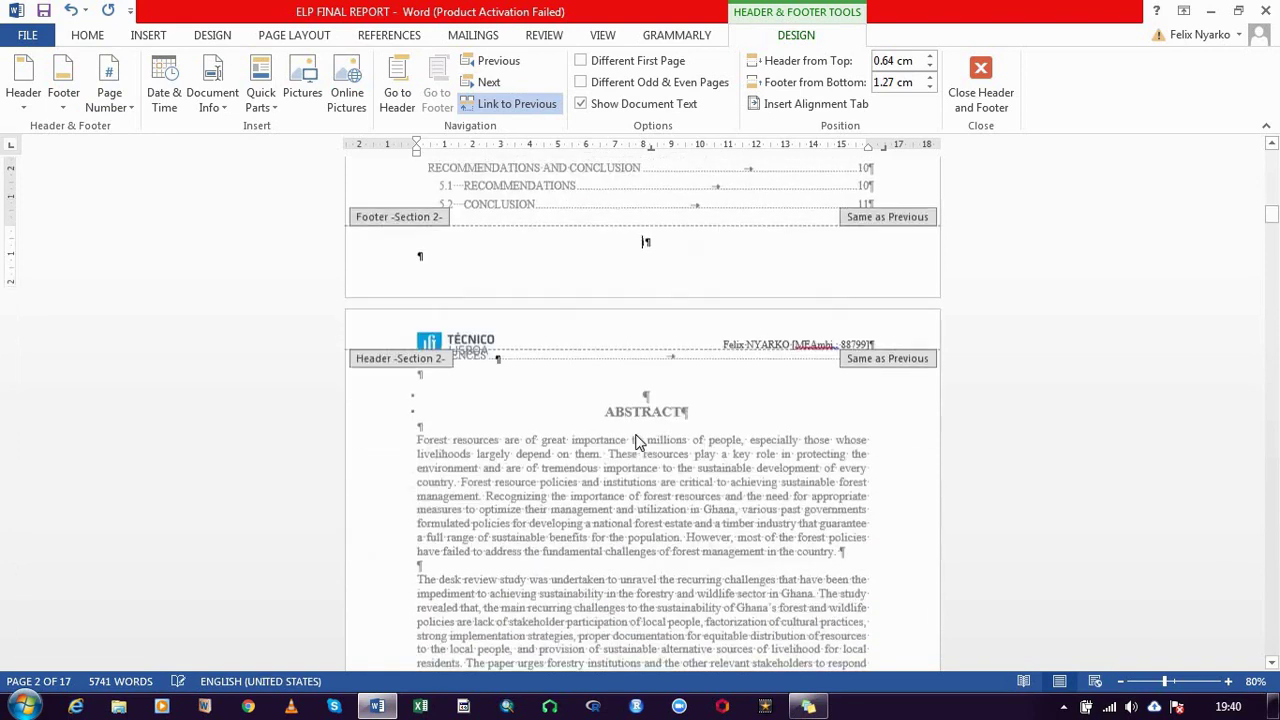
scroll(638, 435, down, 1)
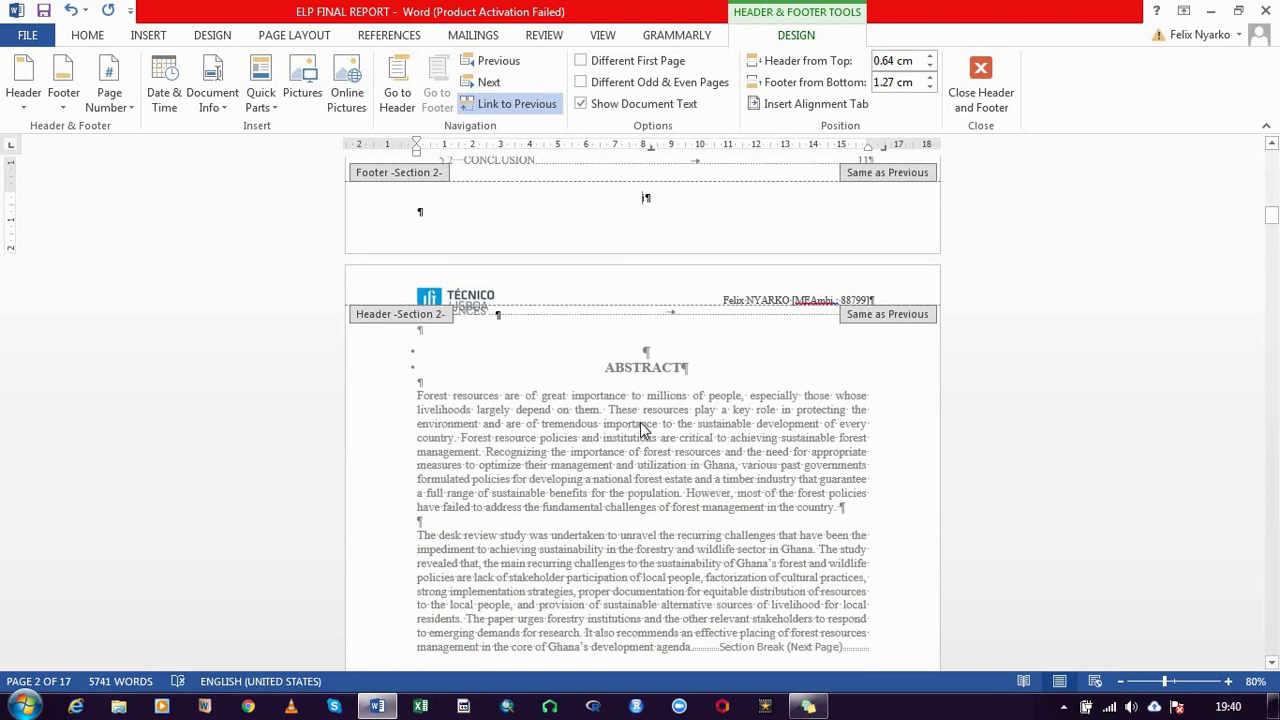
scroll(643, 428, down, 1)
scroll(640, 422, down, 4)
scroll(625, 418, down, 5)
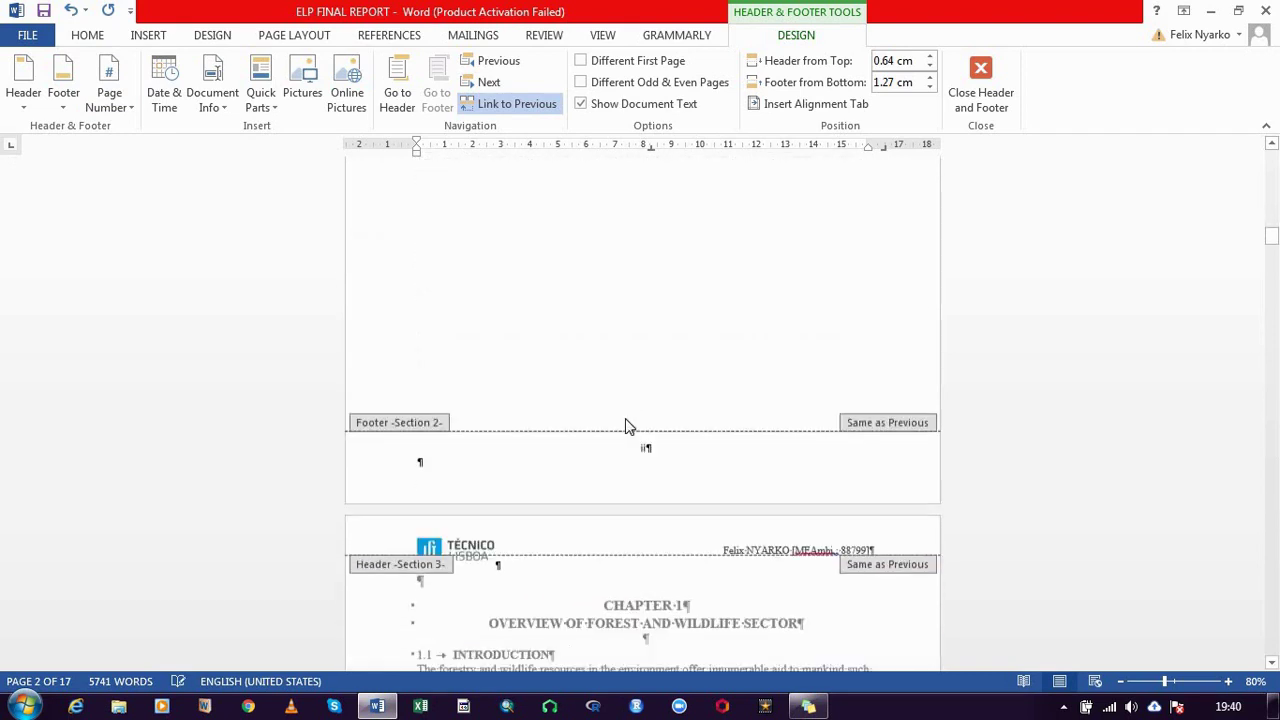
scroll(625, 418, down, 5)
scroll(625, 425, down, 4)
scroll(625, 425, down, 4)
scroll(635, 430, down, 2)
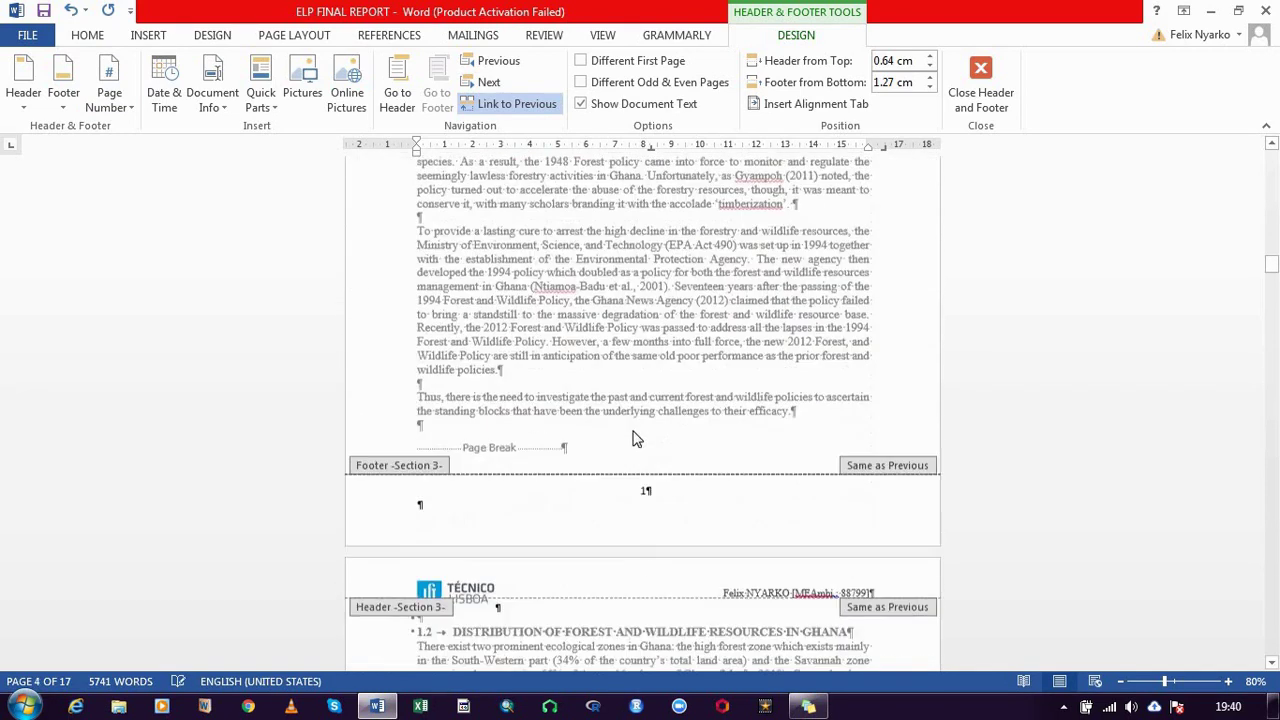
scroll(643, 437, up, 1)
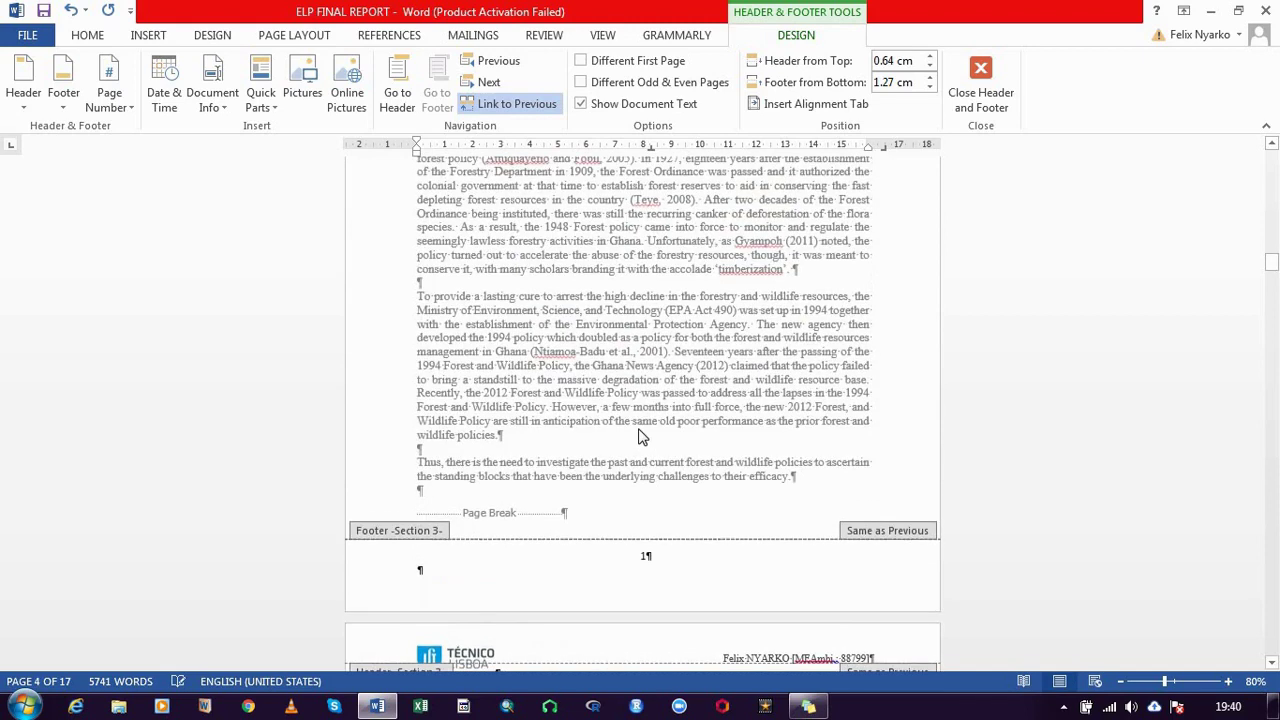
double_click(642, 557)
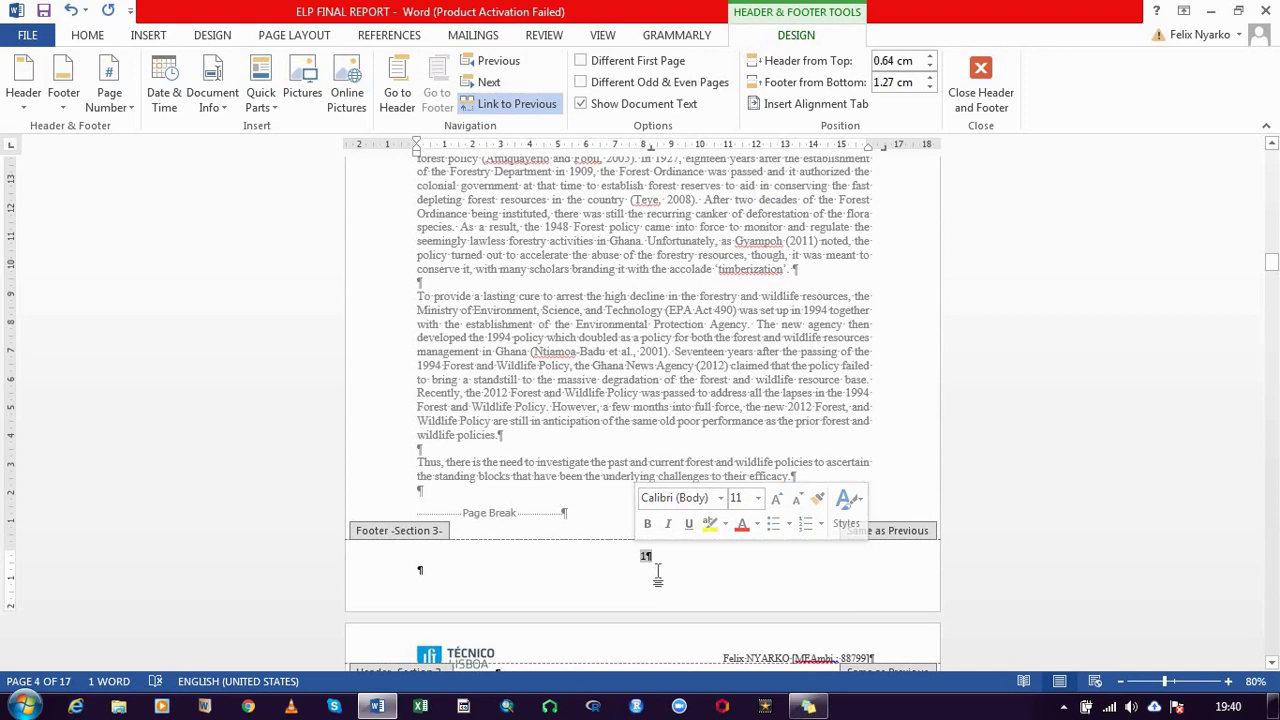
scroll(657, 573, down, 2)
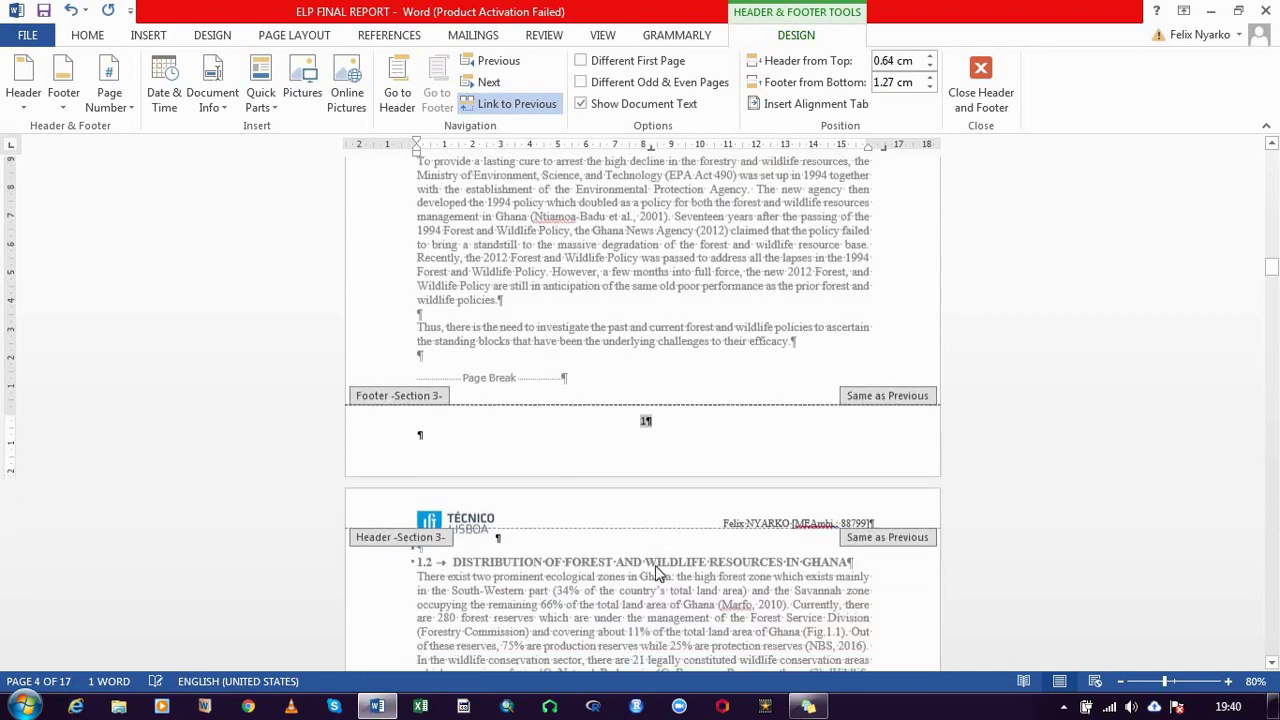
scroll(655, 573, down, 3)
scroll(650, 572, down, 6)
scroll(643, 572, down, 5)
scroll(643, 570, down, 2)
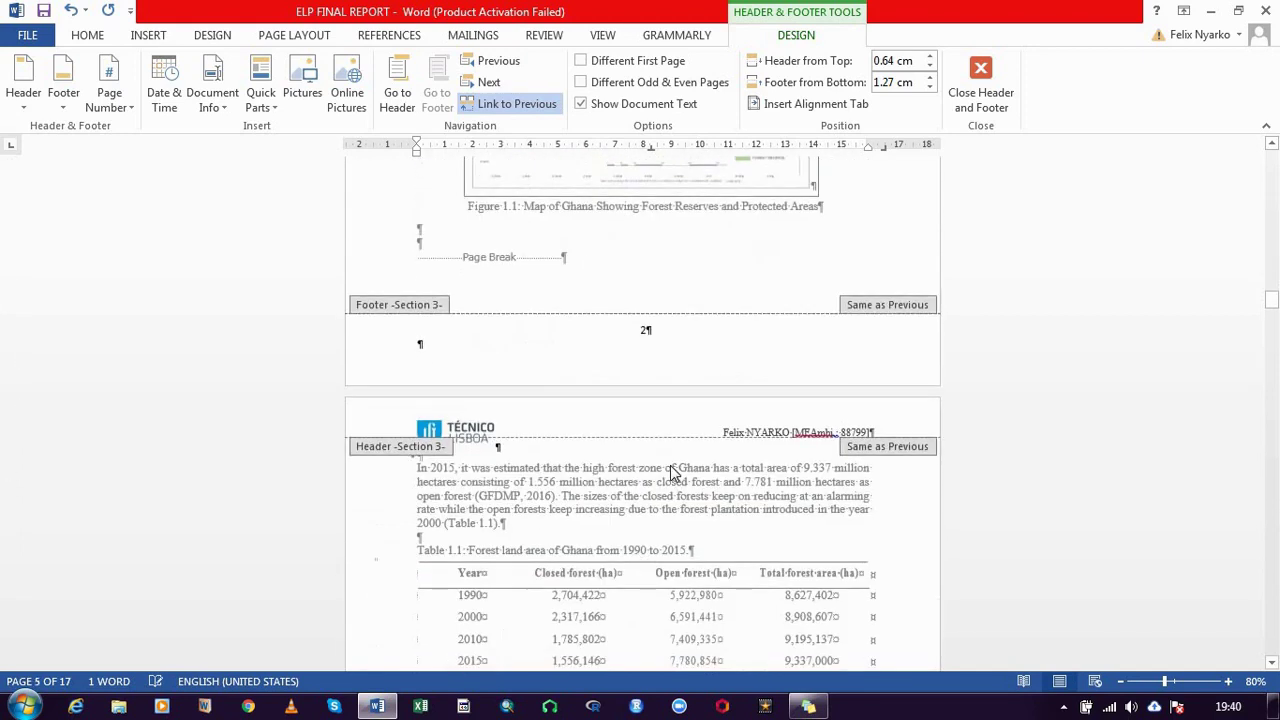
drag(1271, 299, 1271, 269)
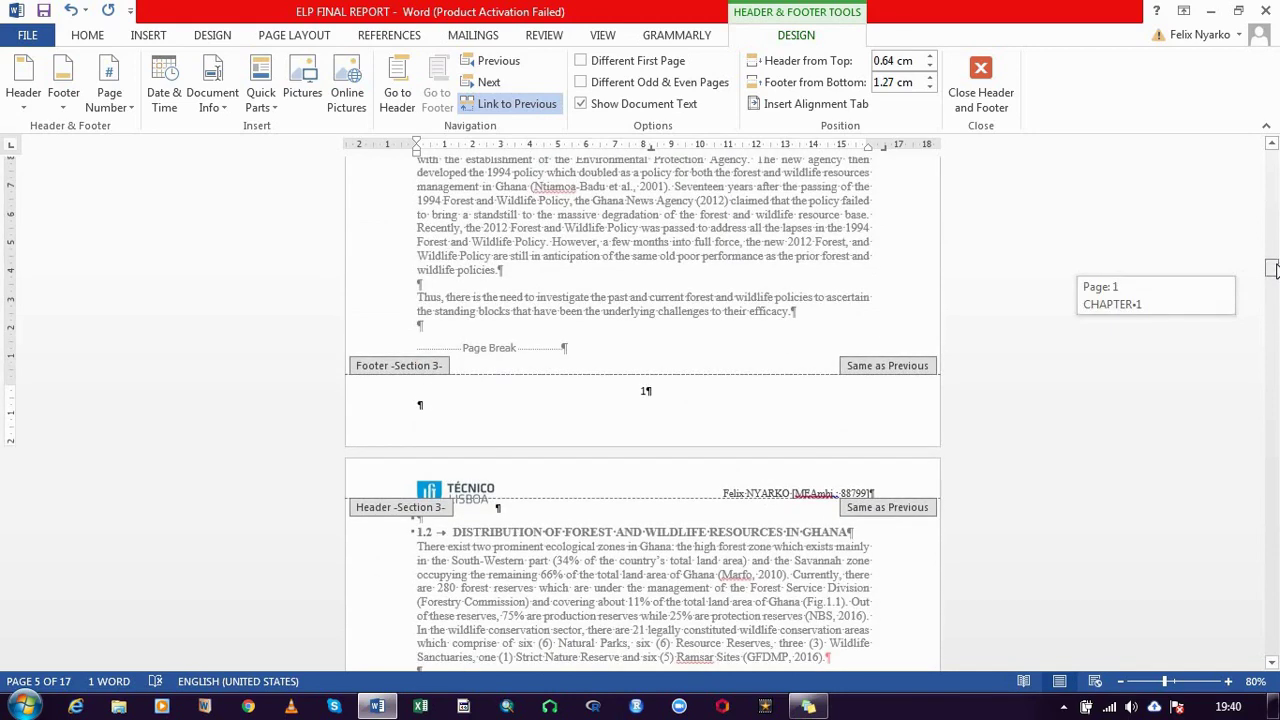
drag(1271, 269, 1271, 294)
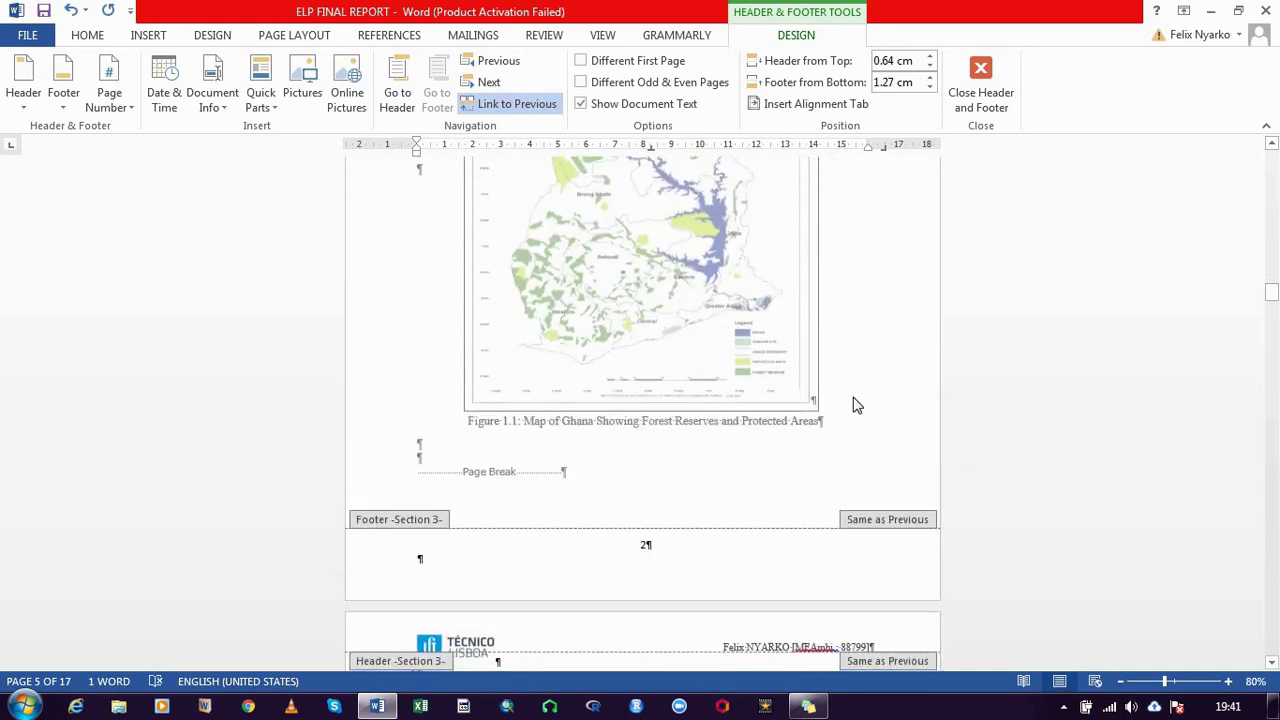
scroll(830, 402, up, 2)
scroll(797, 400, up, 2)
scroll(765, 385, up, 2)
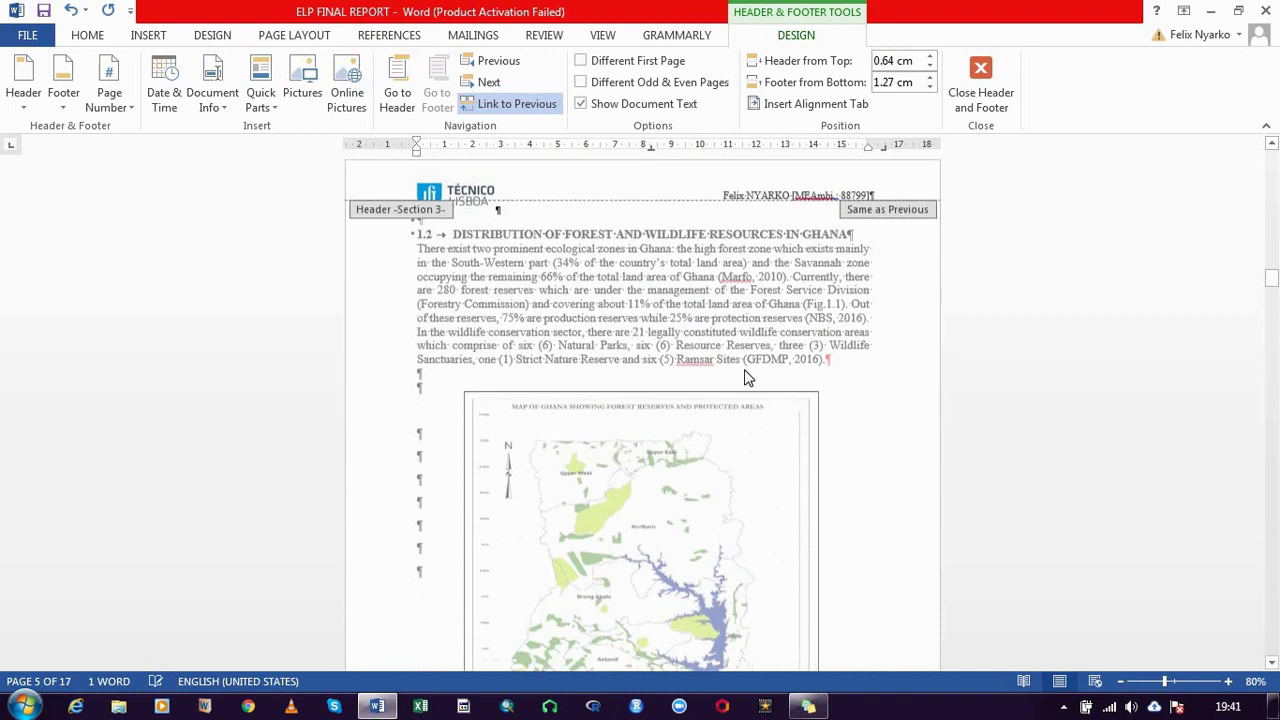
Turn off the Show/Hide ¶ formatting marks
click(87, 35)
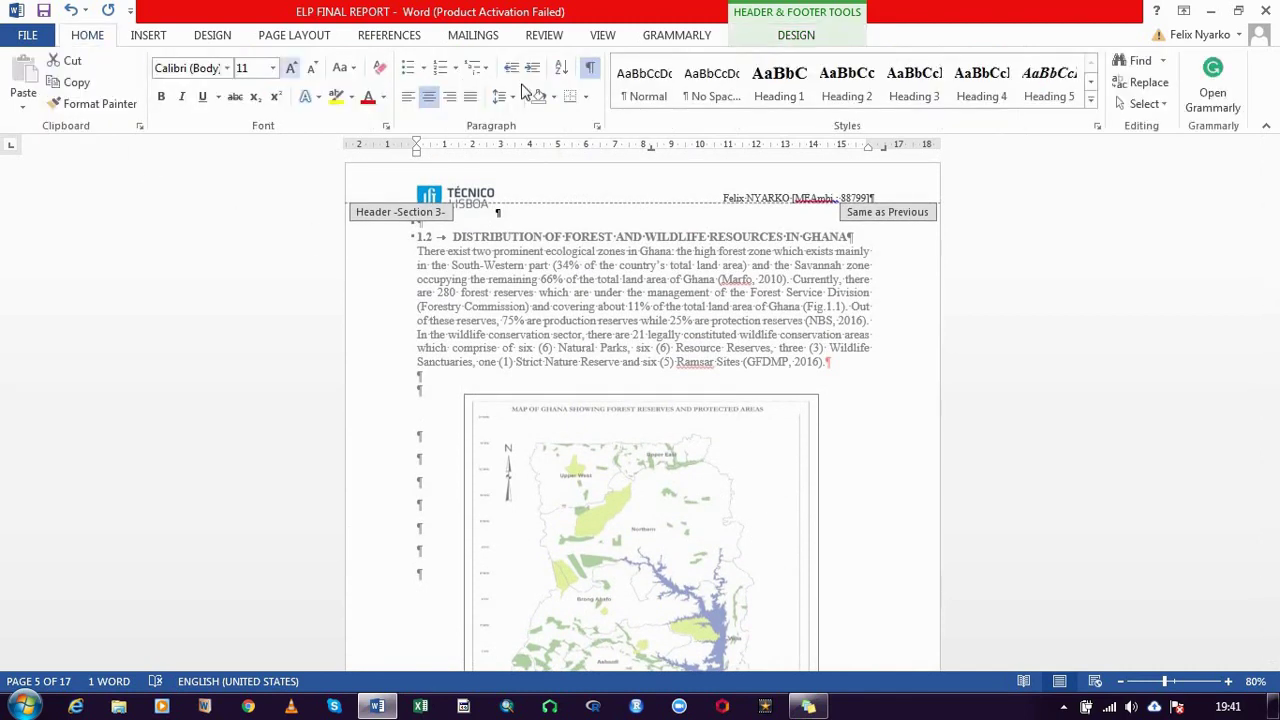
click(592, 70)
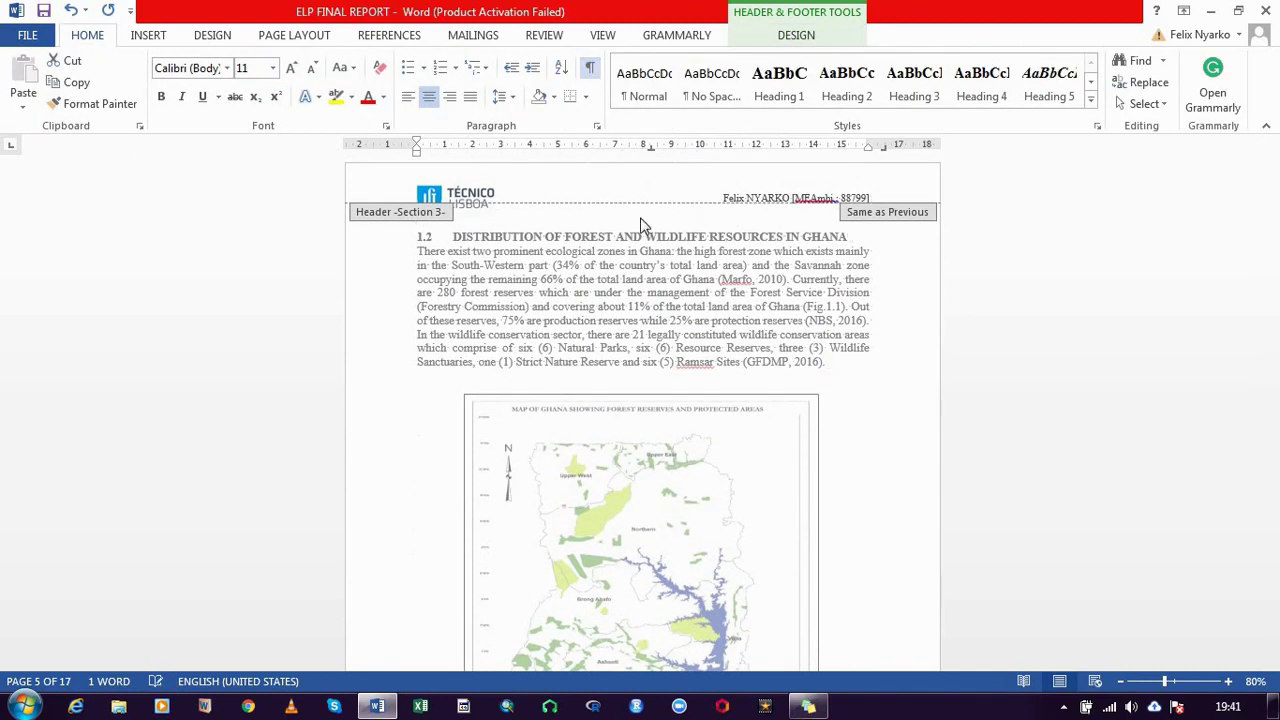
scroll(697, 327, up, 2)
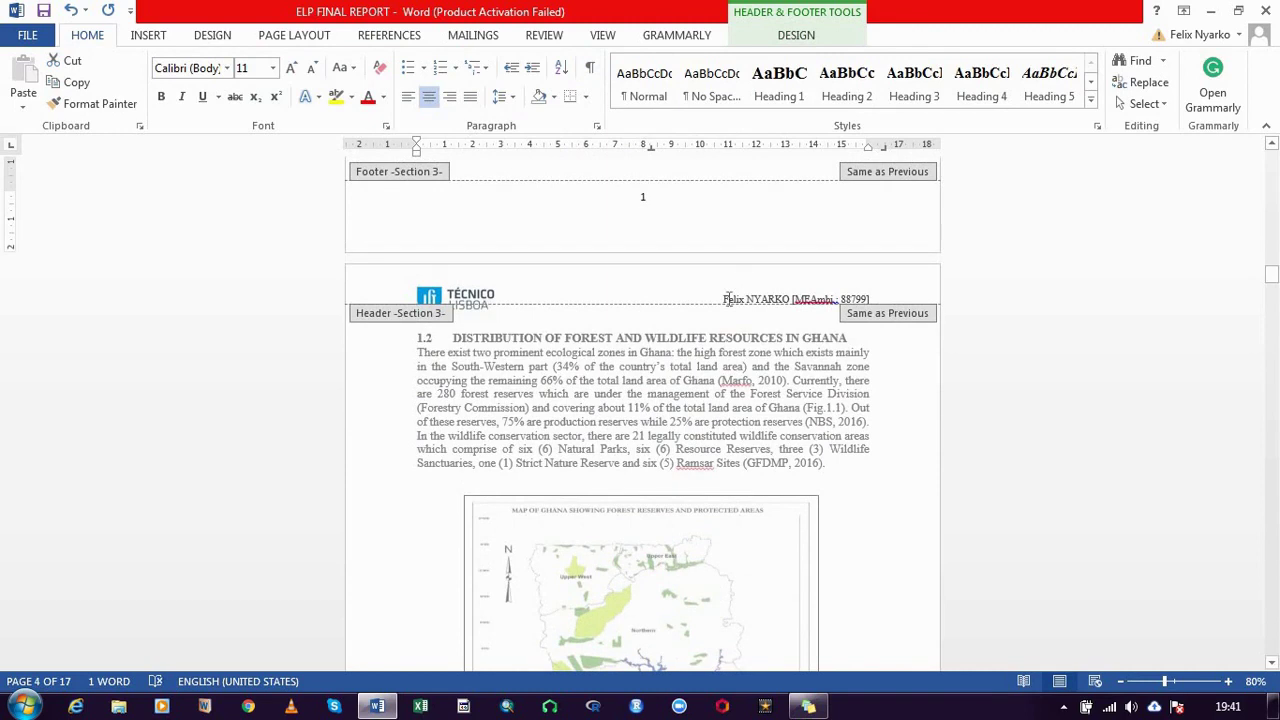
scroll(727, 303, up, 2)
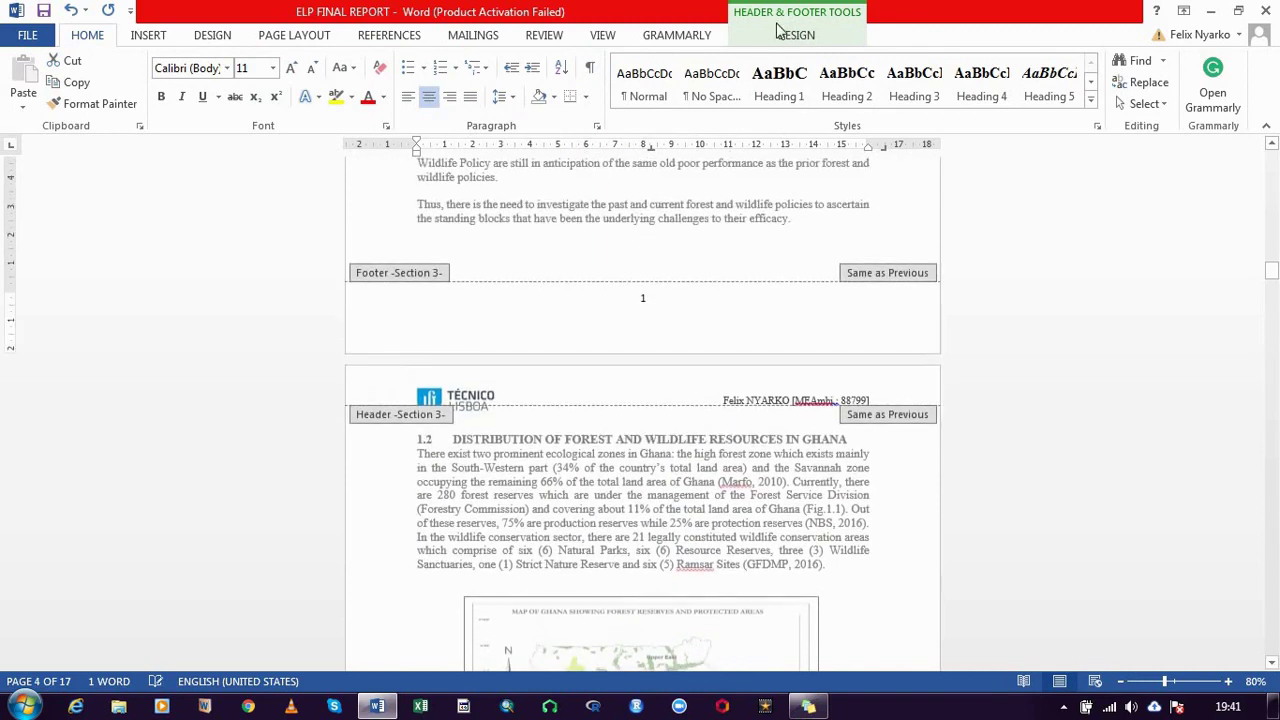
Close header and footer editing and move to the cover page footer below DECEMBER 2017
click(780, 32)
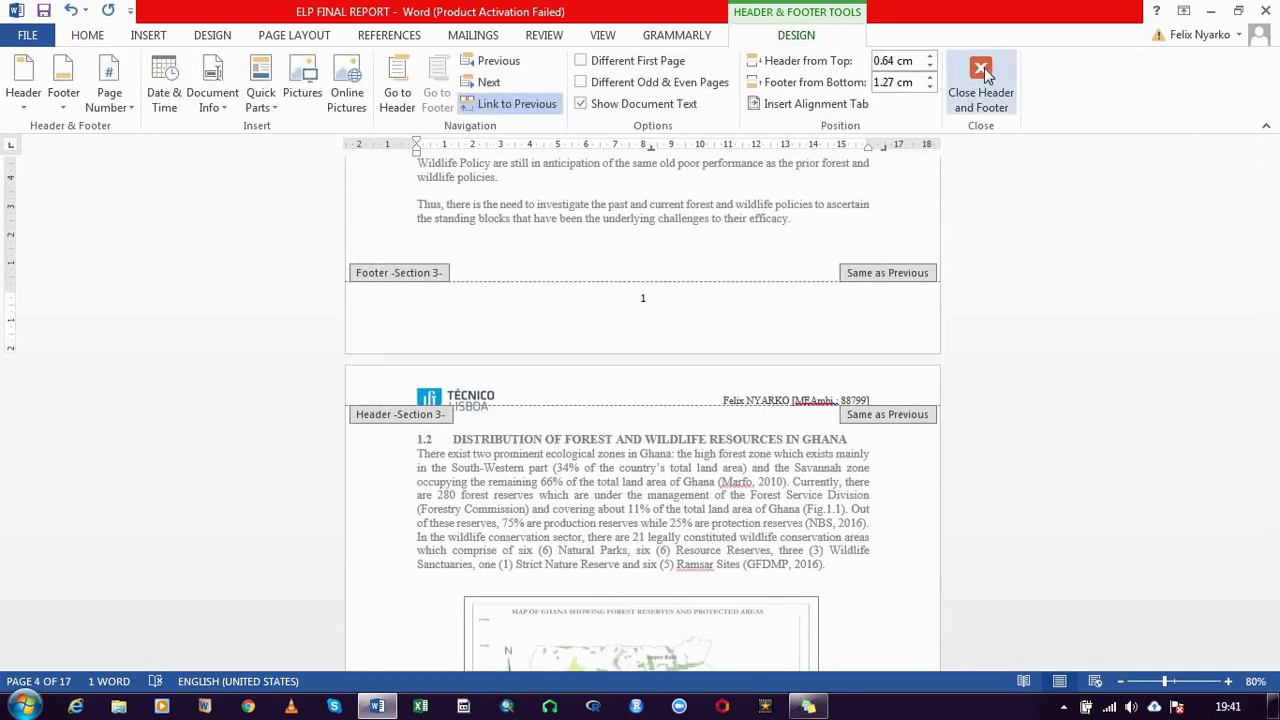
click(982, 80)
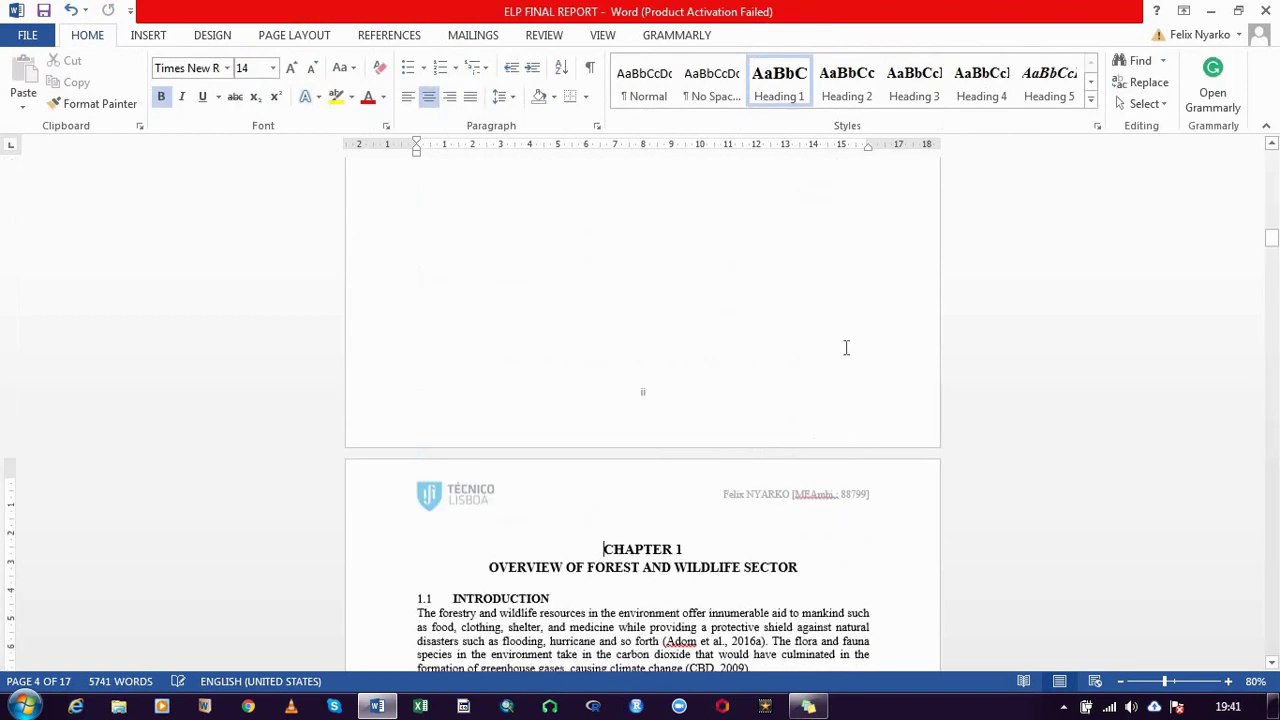
scroll(860, 340, up, 2)
scroll(1000, 300, up, 3)
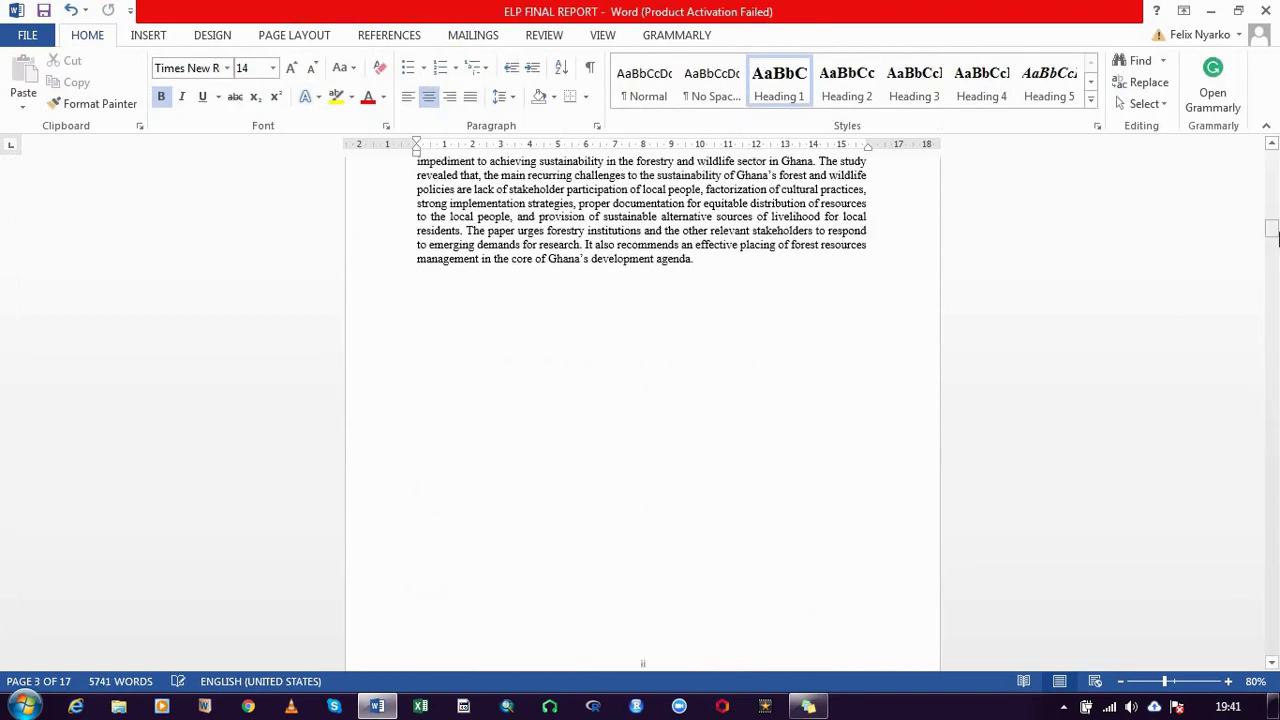
drag(1273, 232, 1273, 184)
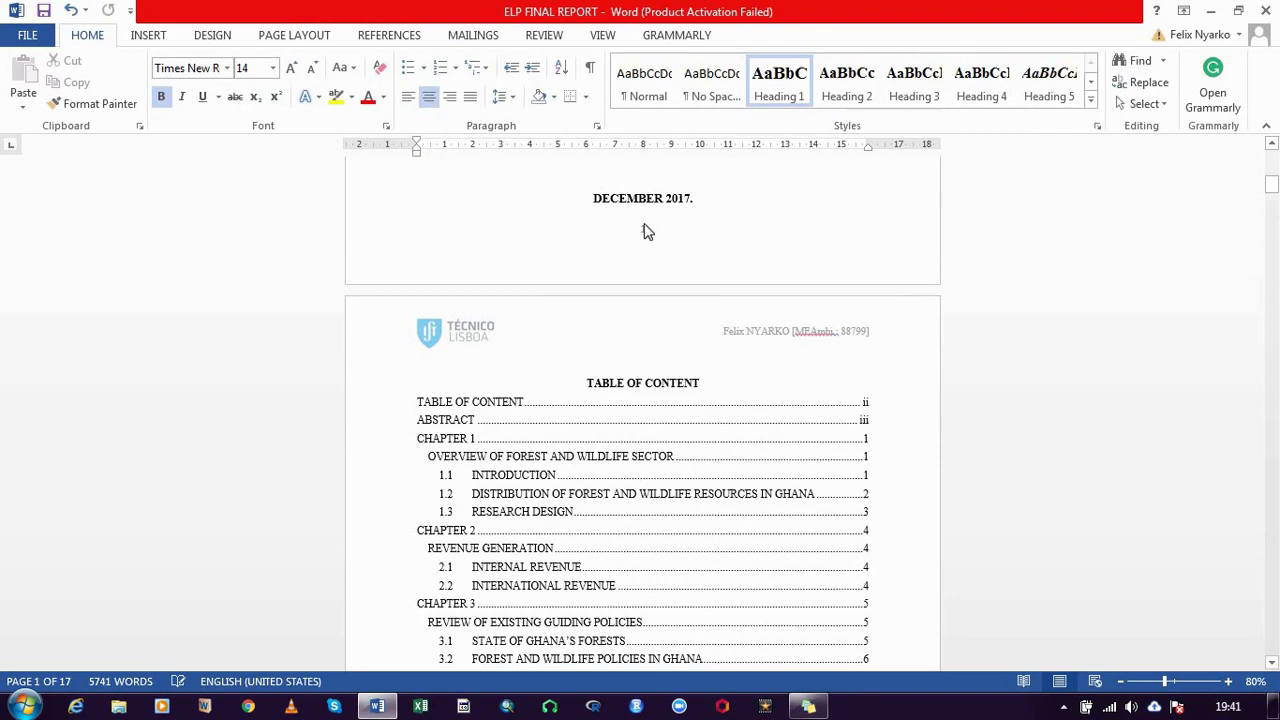
click(644, 227)
Open the cover page footer and tick Different First Page to drop its page number 1
double_click(646, 230)
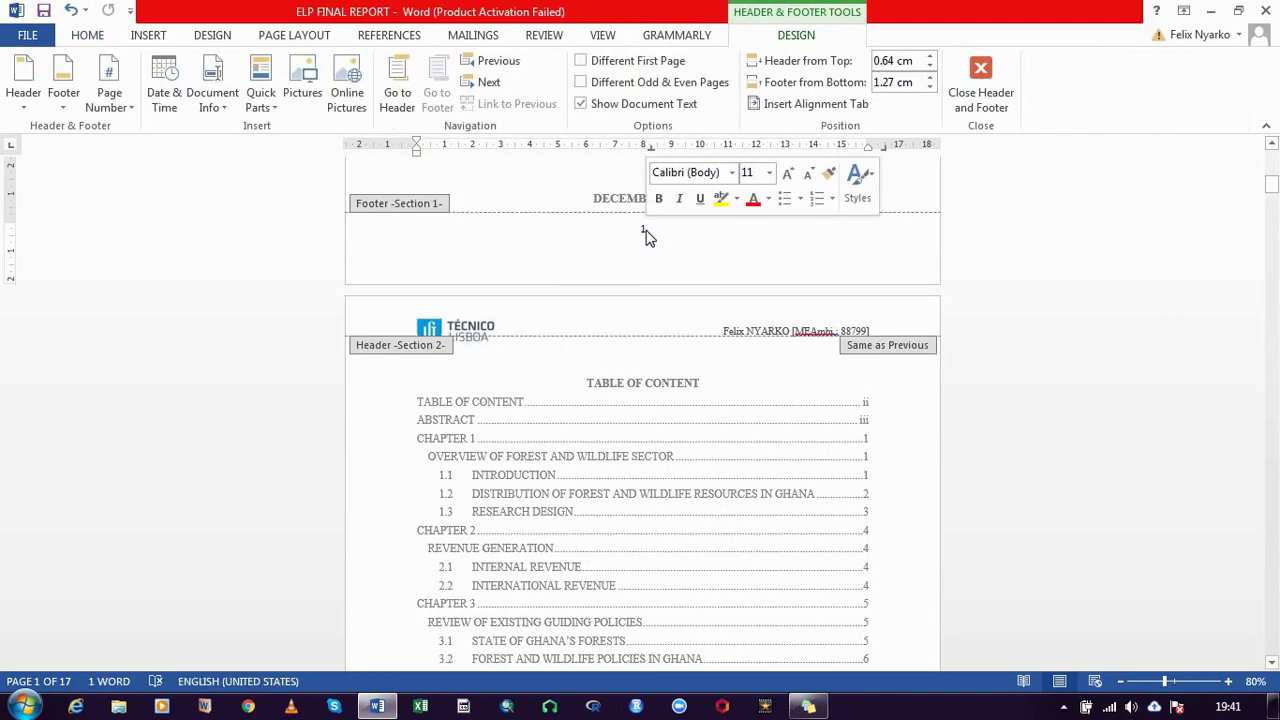
click(646, 231)
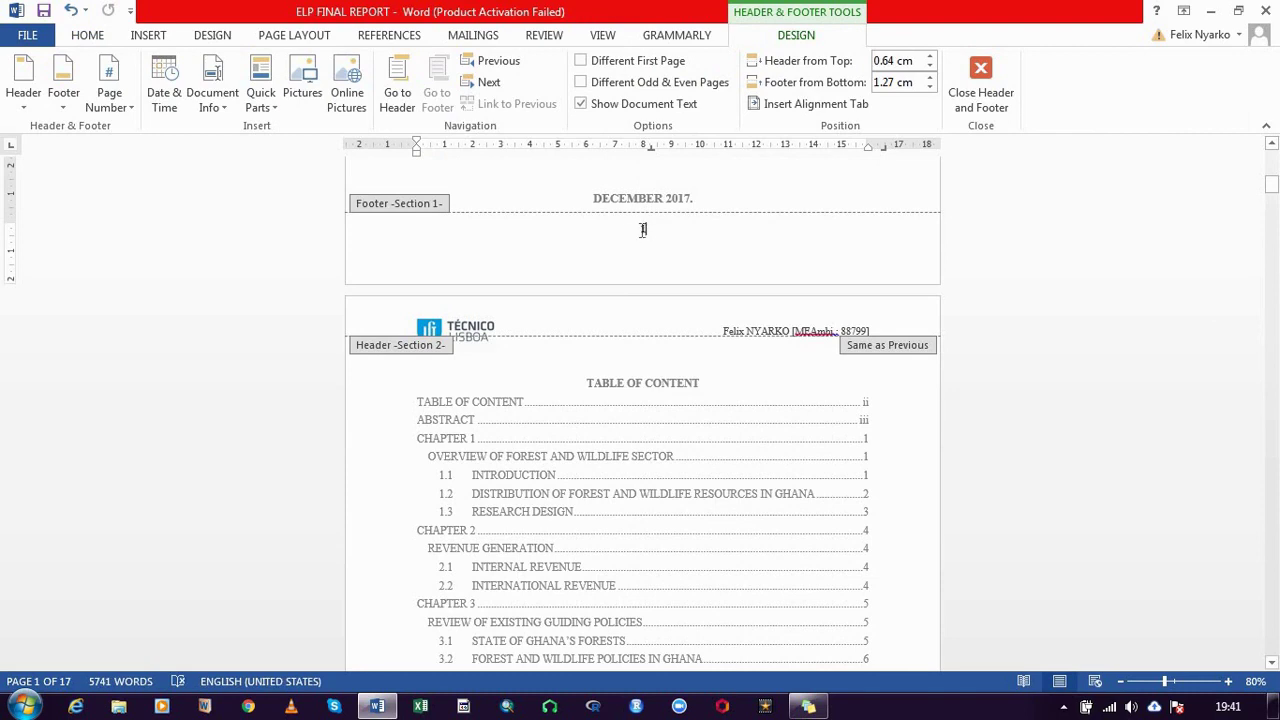
double_click(645, 229)
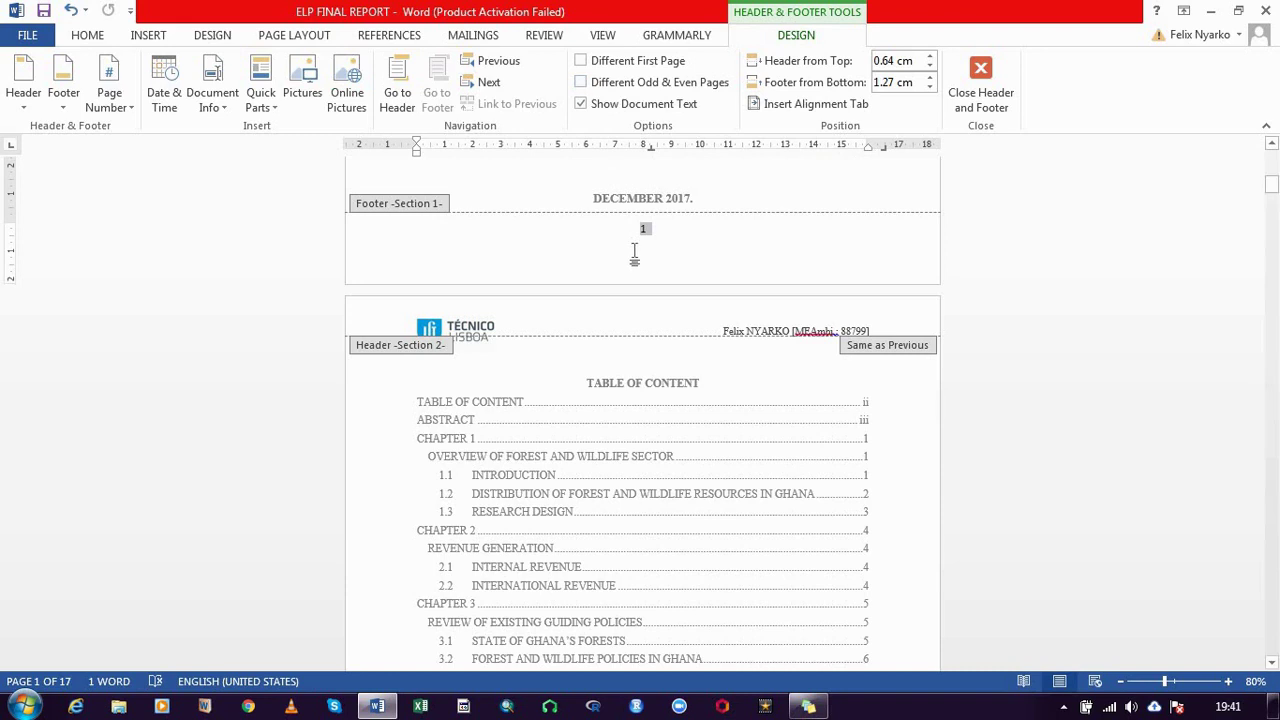
click(585, 62)
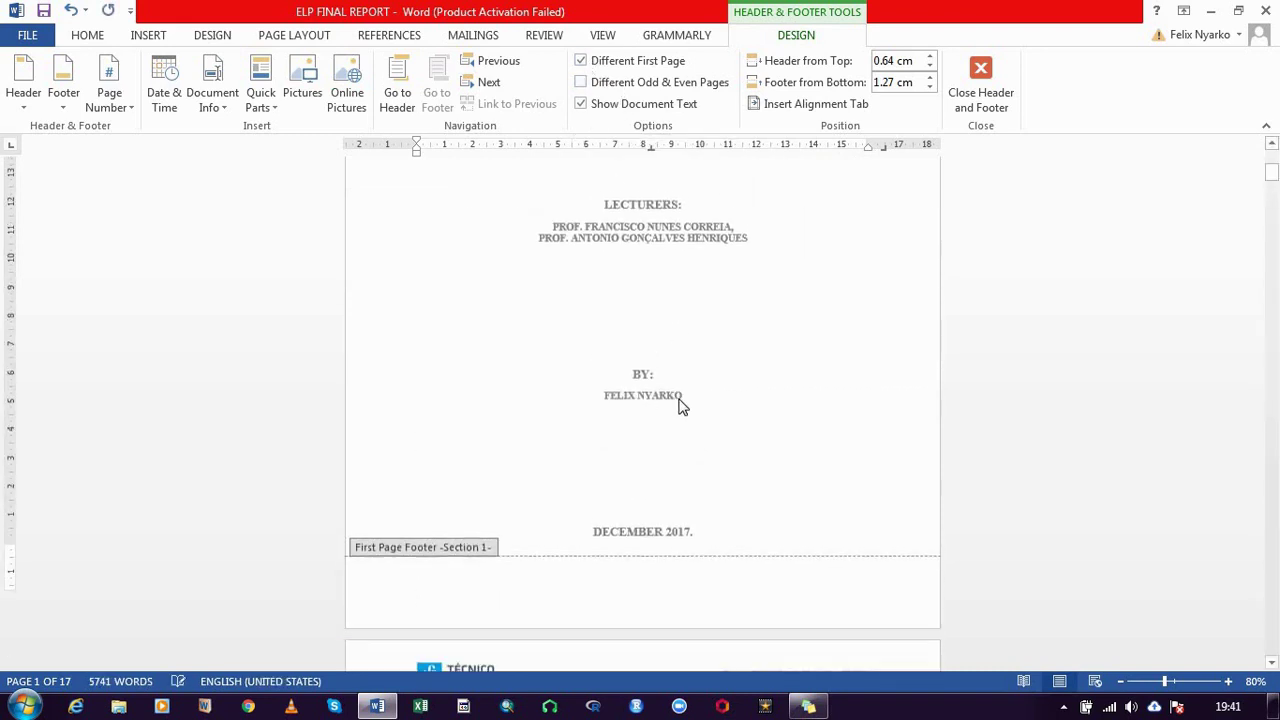
scroll(680, 405, down, 3)
scroll(680, 405, down, 2)
scroll(680, 405, down, 3)
scroll(677, 404, down, 5)
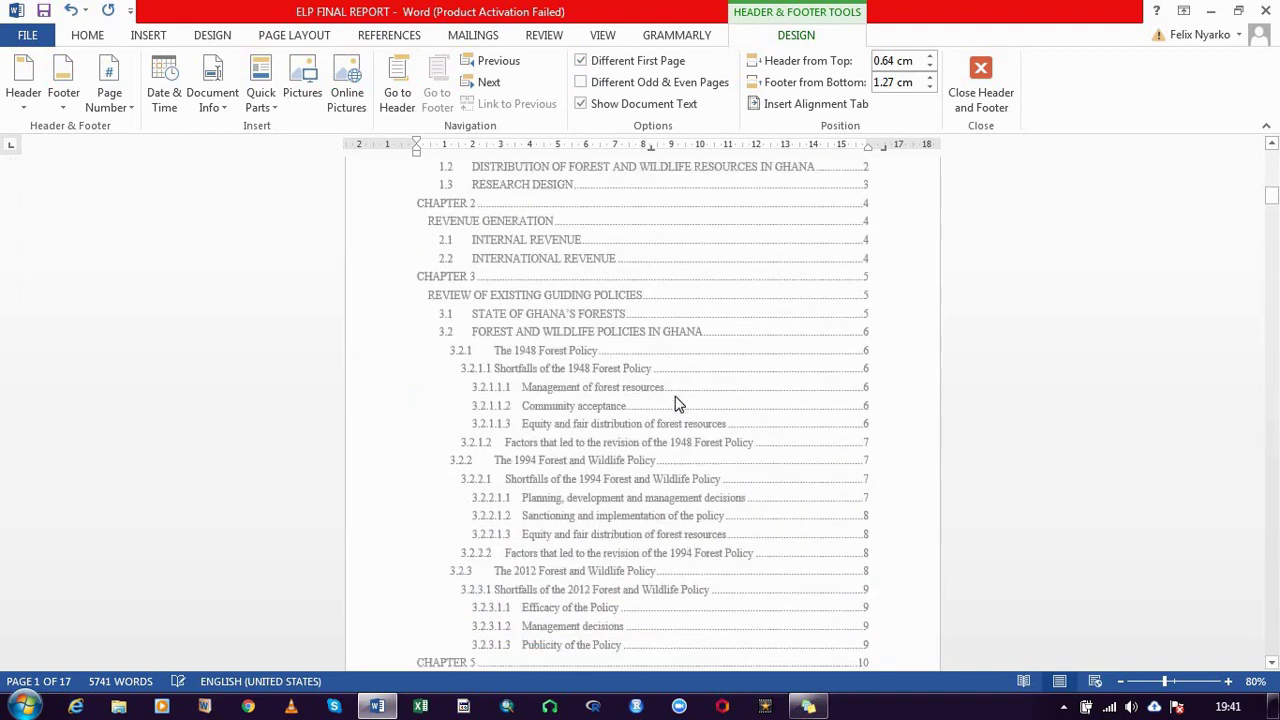
scroll(675, 403, down, 5)
scroll(675, 403, down, 3)
scroll(675, 403, down, 1)
scroll(675, 402, down, 4)
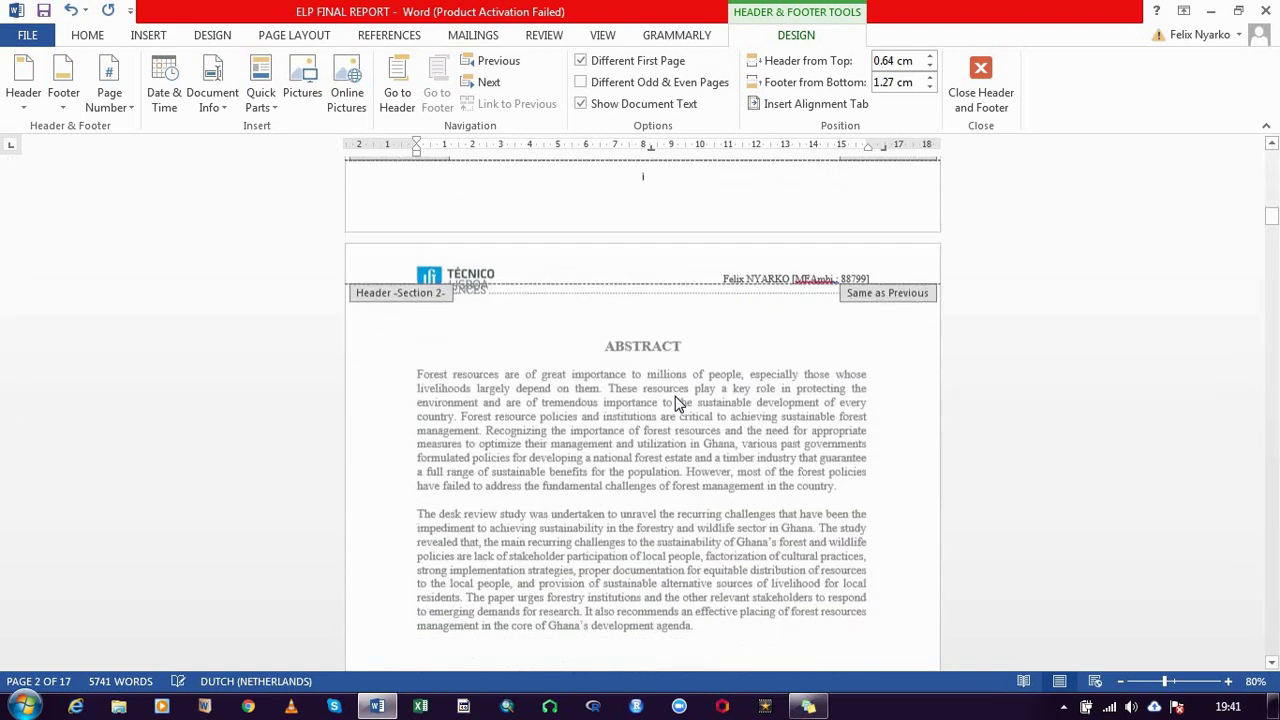
scroll(675, 402, down, 4)
scroll(675, 402, down, 6)
scroll(674, 400, down, 3)
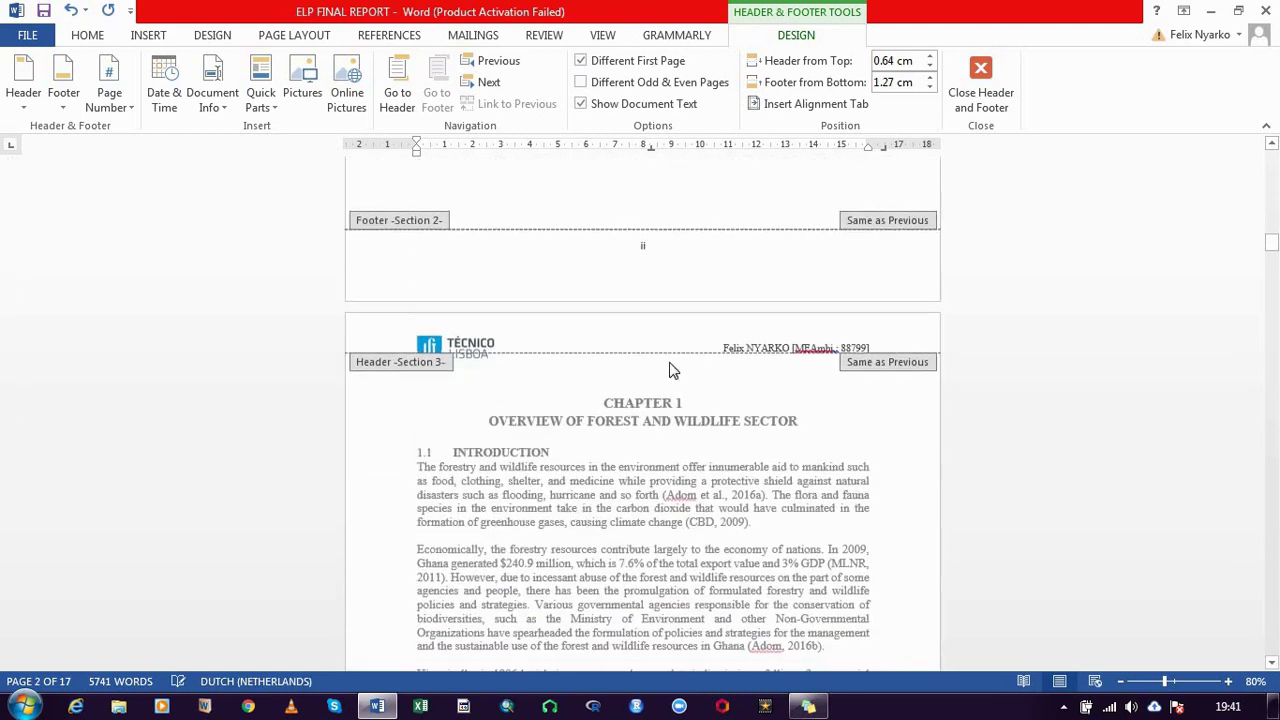
scroll(670, 370, down, 3)
scroll(670, 372, down, 3)
scroll(675, 420, down, 2)
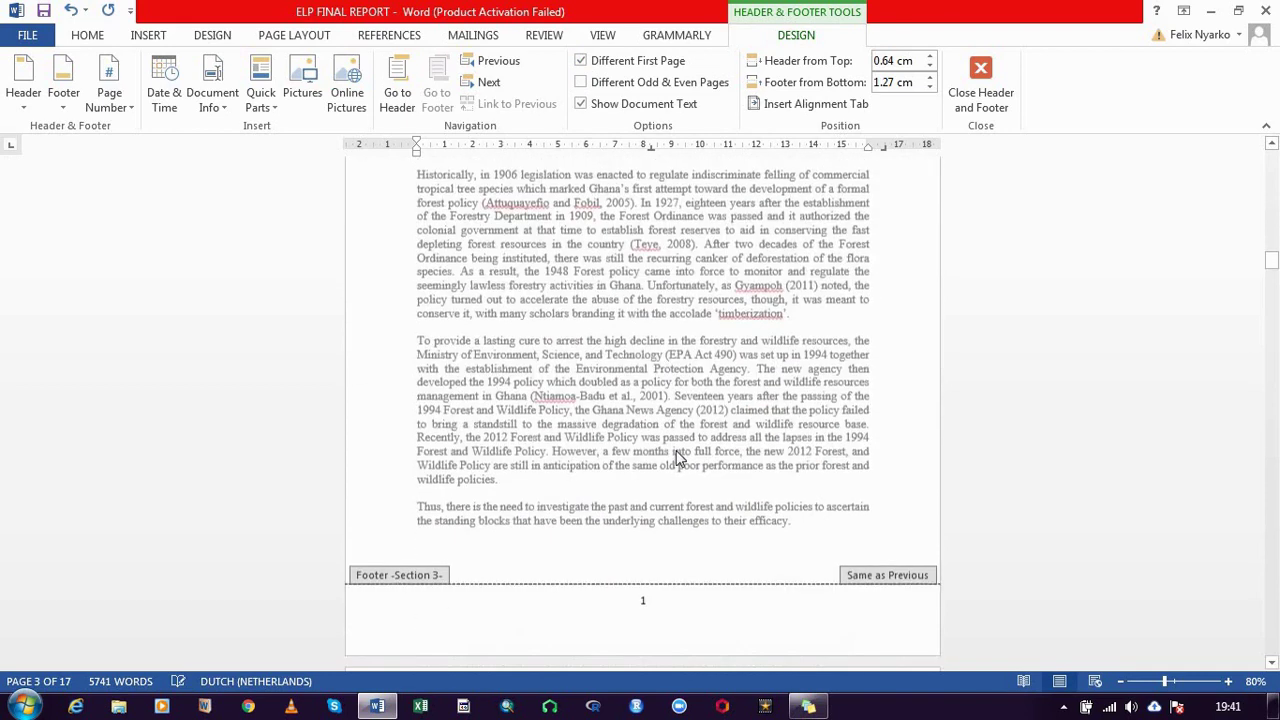
scroll(675, 455, down, 1)
scroll(675, 455, down, 6)
scroll(676, 454, down, 6)
scroll(677, 453, down, 6)
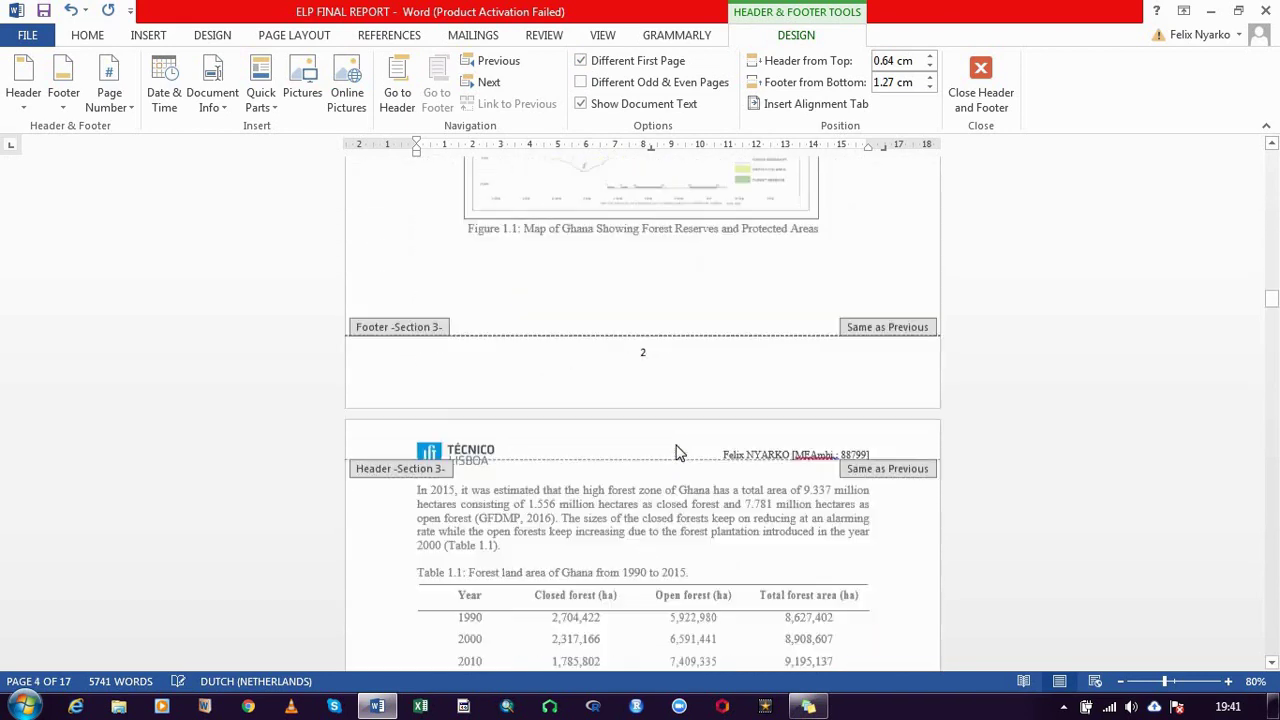
scroll(676, 453, down, 1)
scroll(675, 455, down, 10)
scroll(674, 457, down, 5)
scroll(672, 459, down, 5)
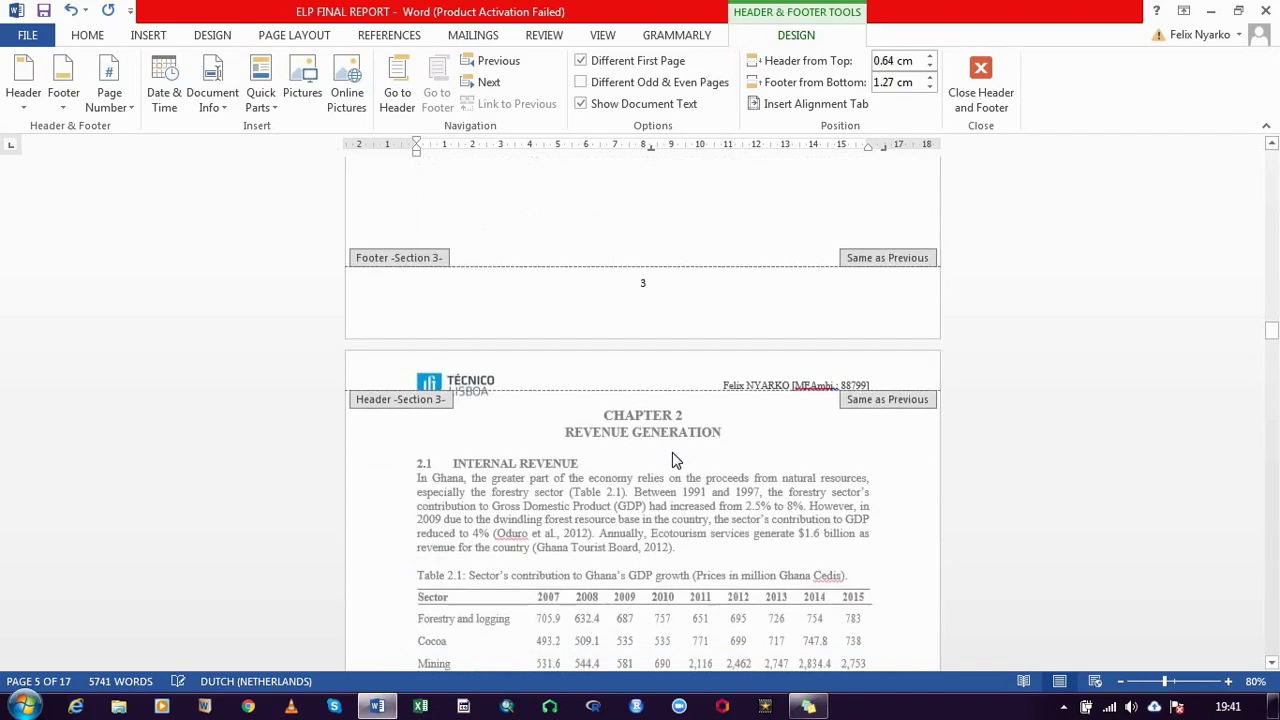
scroll(672, 459, down, 5)
scroll(685, 450, down, 7)
scroll(691, 443, down, 5)
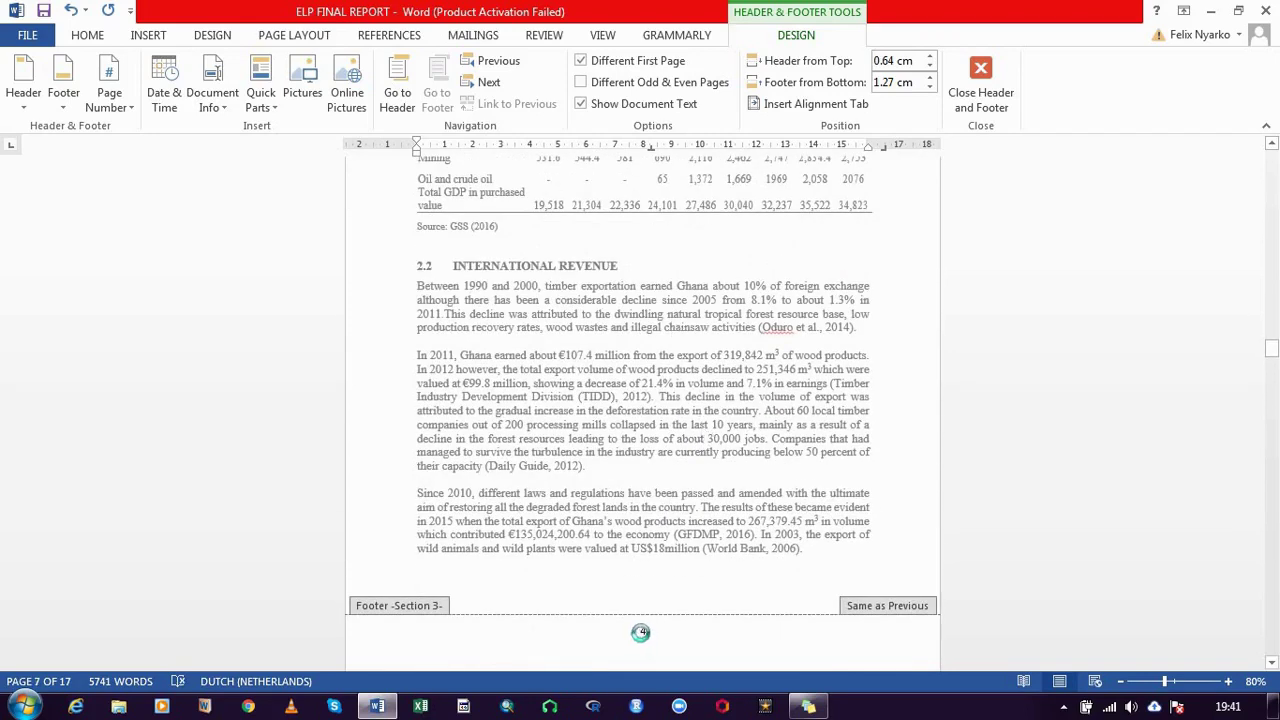
double_click(645, 631)
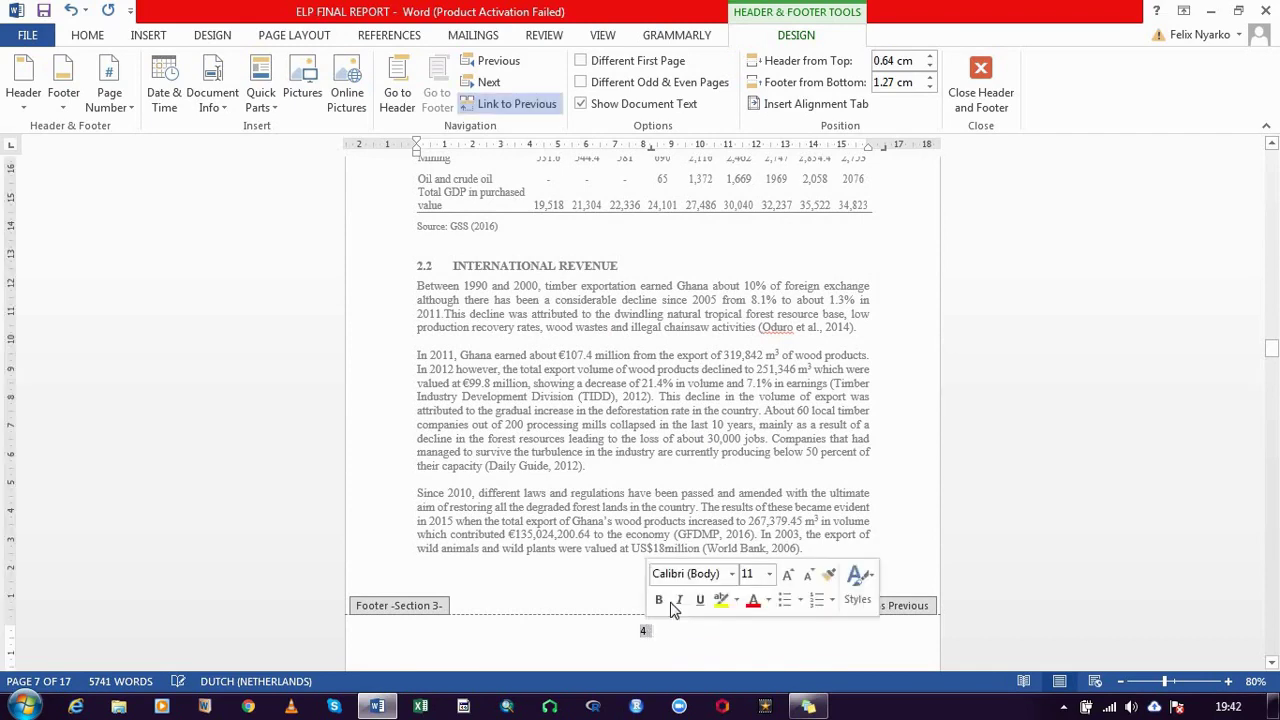